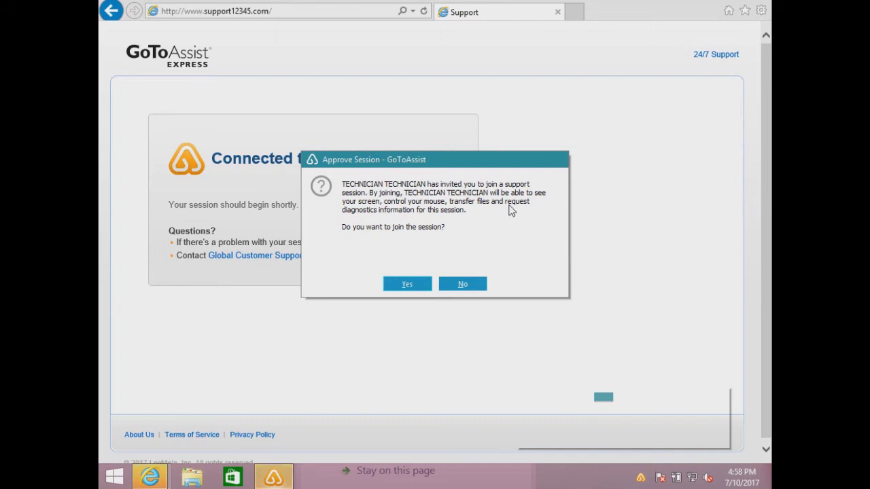
Approve the GoToAssist Express remote session and close its Internet Explorer connection page
left_click(407, 284)
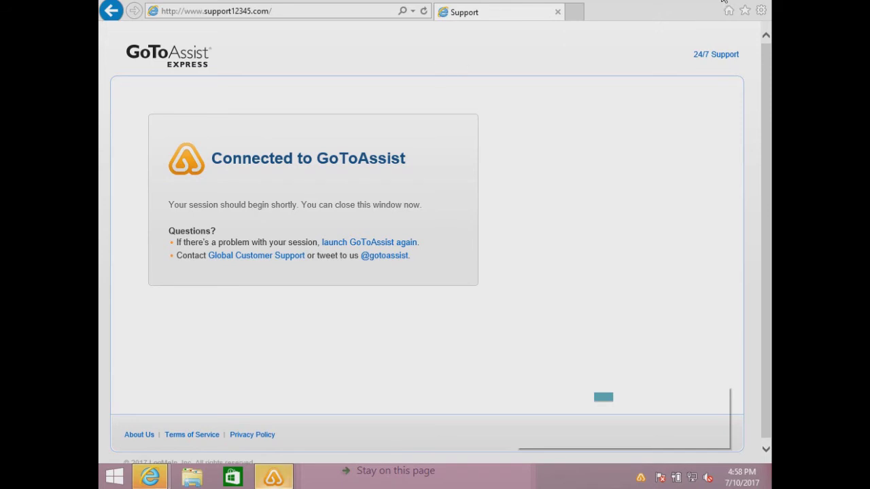
left_click(754, 6)
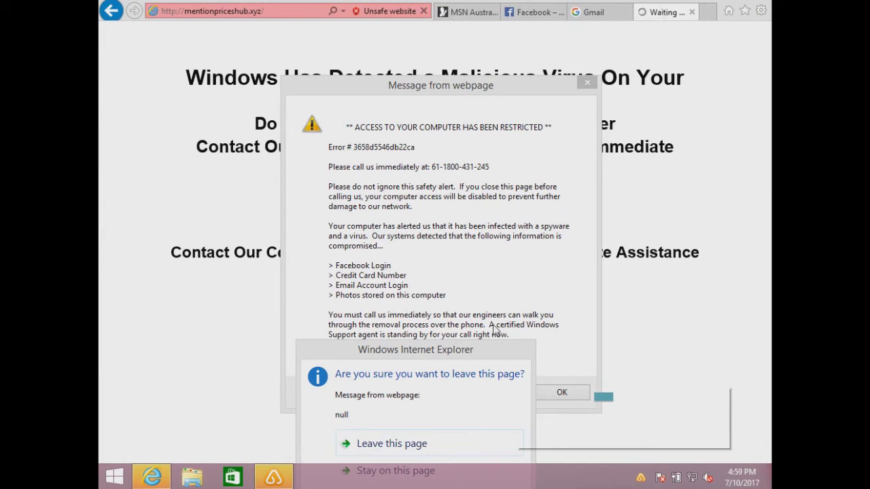
Bring the leave-page prompt forward, then show Action Center's two important messages
left_click(414, 349)
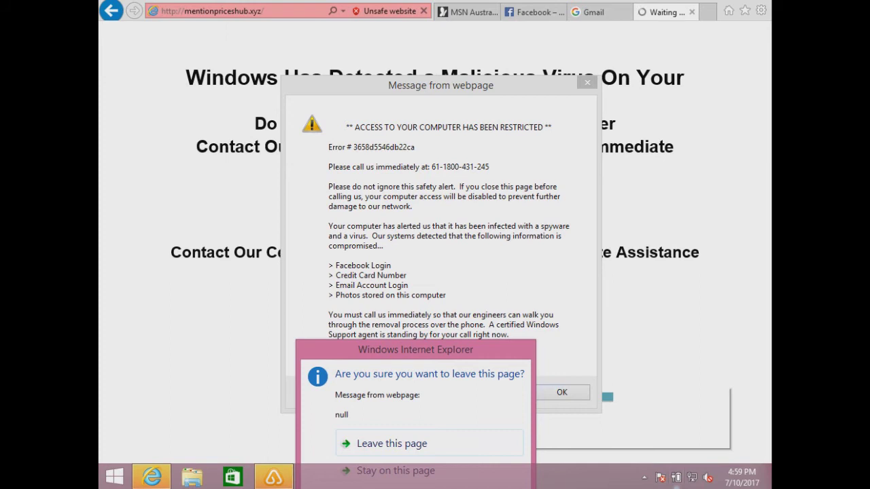
left_click(661, 479)
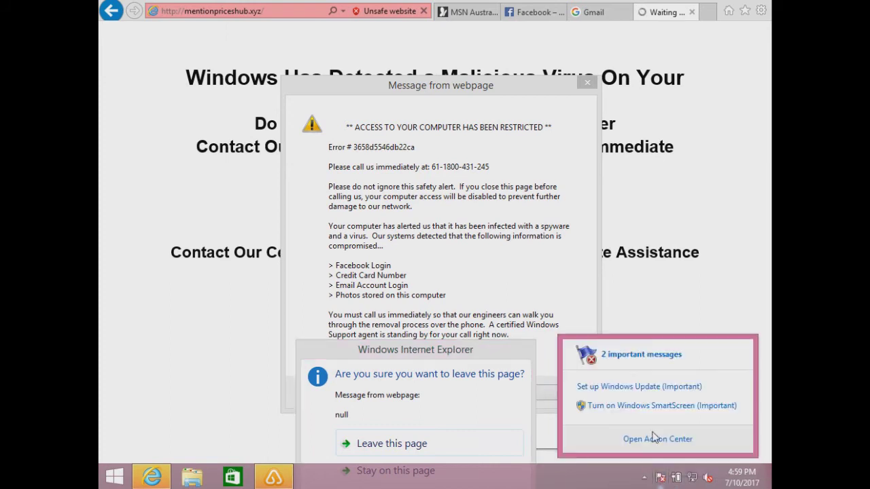
Review Action Center's Security details, where SmartScreen and Network Access Protection are off, then close it
left_click(647, 441)
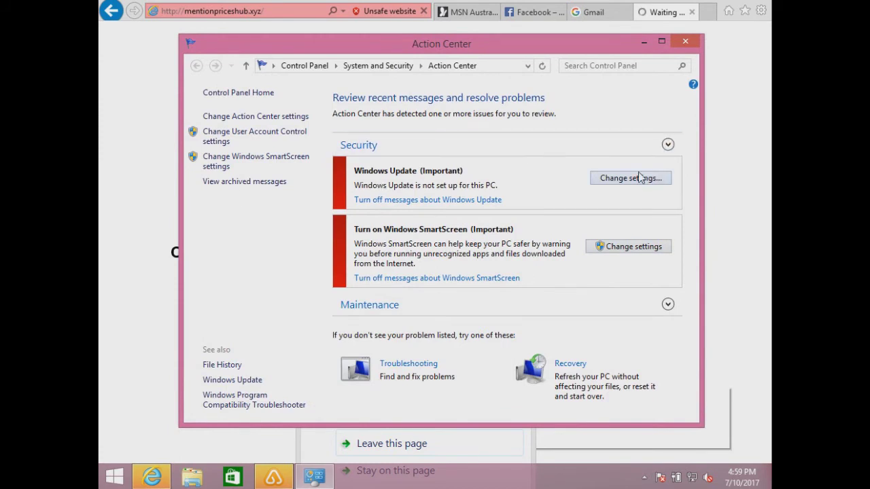
left_click(668, 144)
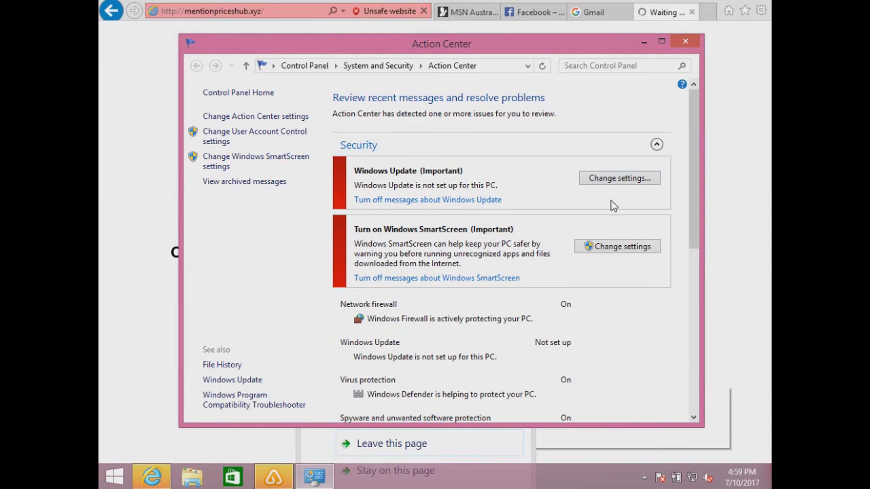
scroll(502, 258, "down", 1)
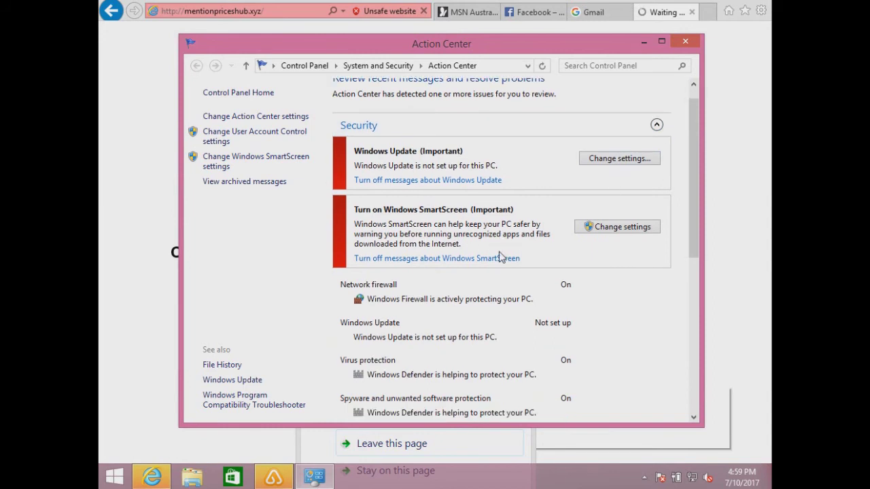
scroll(503, 258, "down", 2)
scroll(503, 258, "down", 2)
scroll(502, 257, "down", 4)
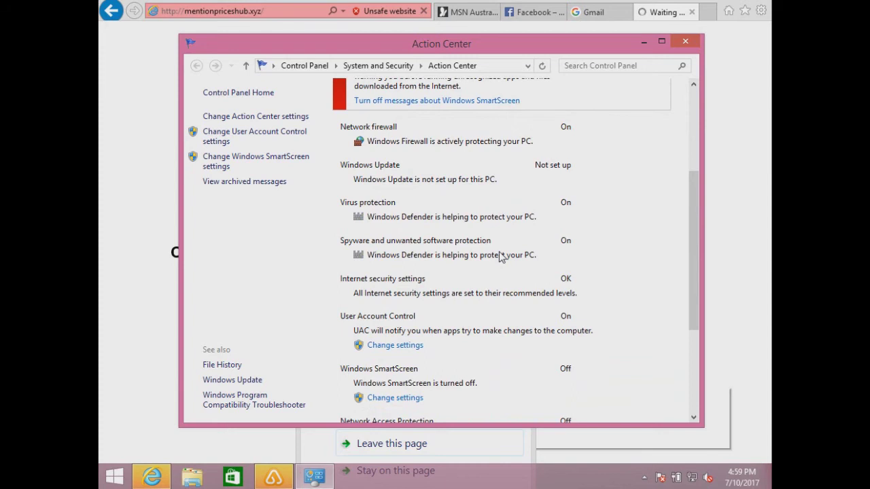
scroll(502, 258, "down", 3)
scroll(502, 258, "down", 3)
scroll(499, 256, "up", 1)
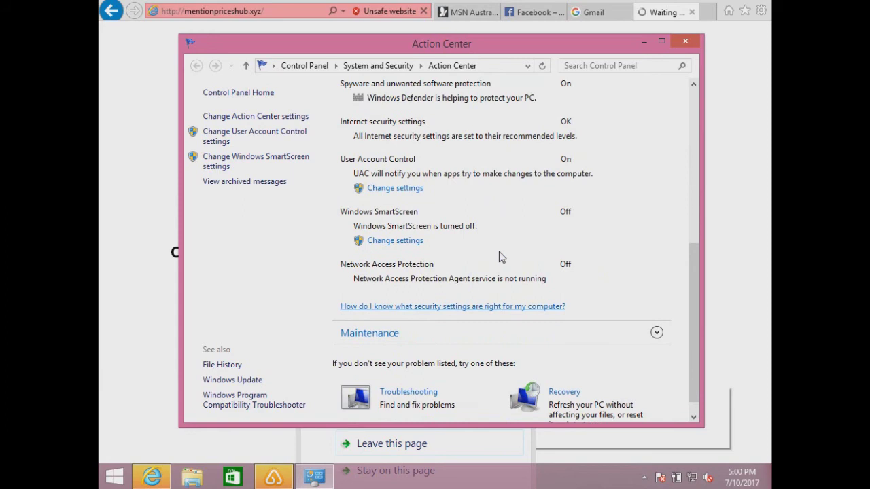
scroll(499, 256, "down", 1)
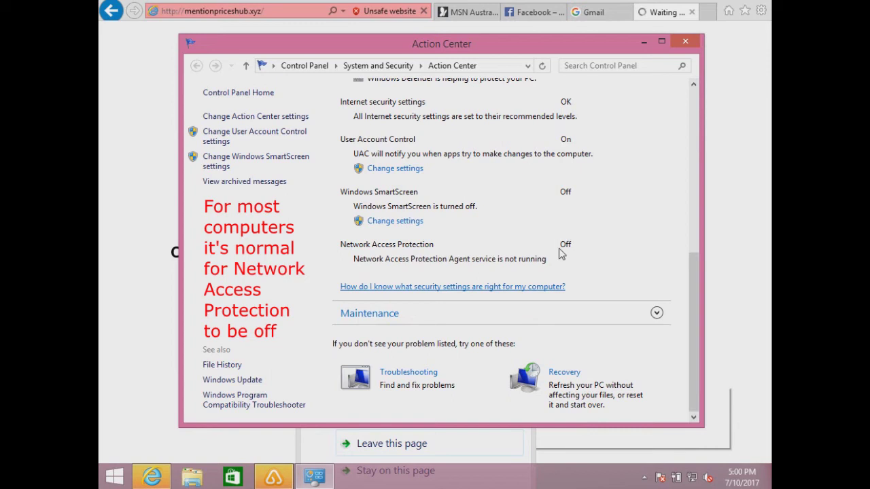
left_click(685, 41)
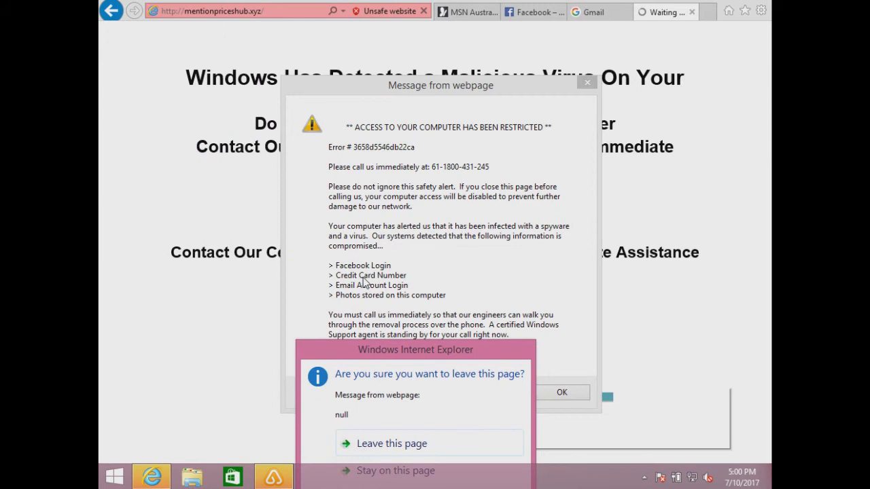
Launch Task Manager from the taskbar in its detailed view, showing the Services list
right_click(398, 480)
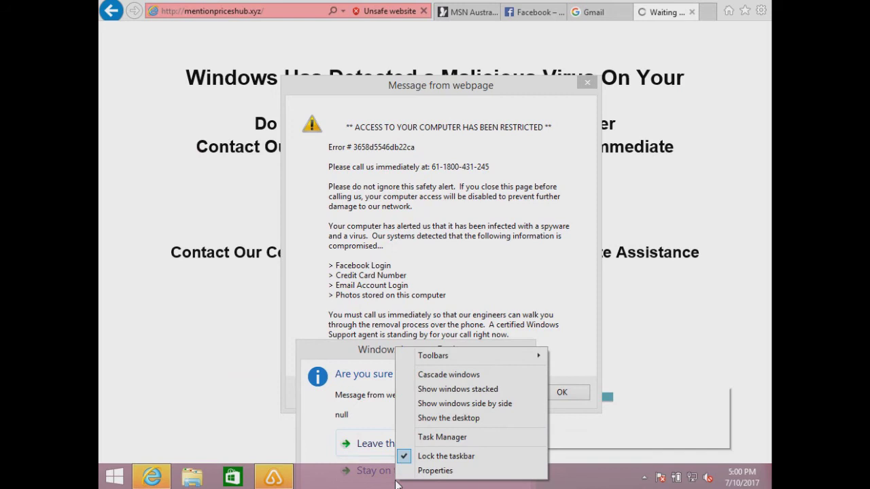
left_click(422, 440)
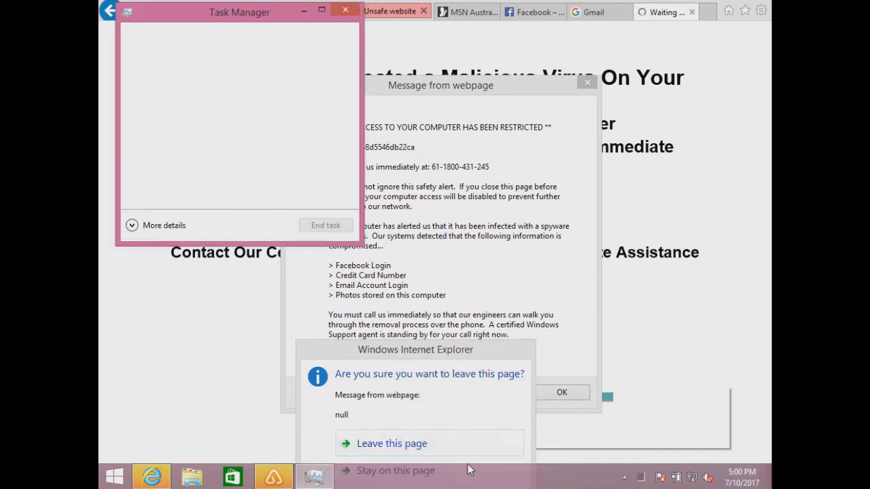
left_click(131, 225)
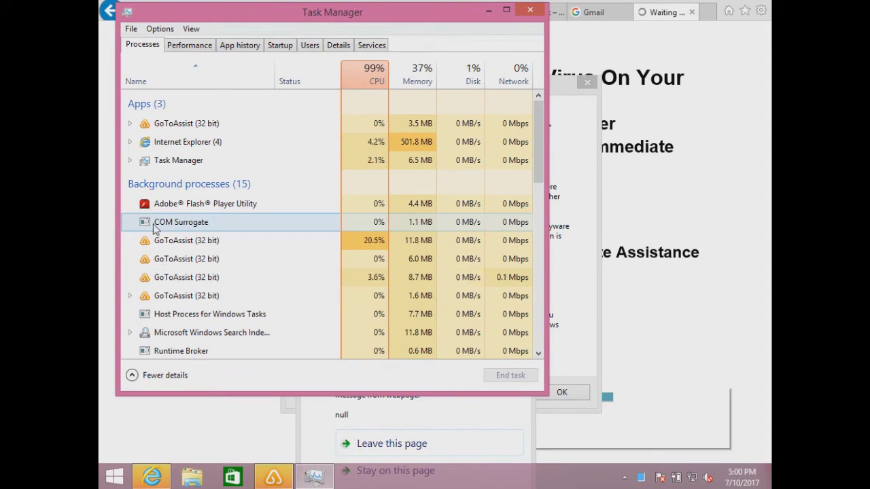
left_click(373, 45)
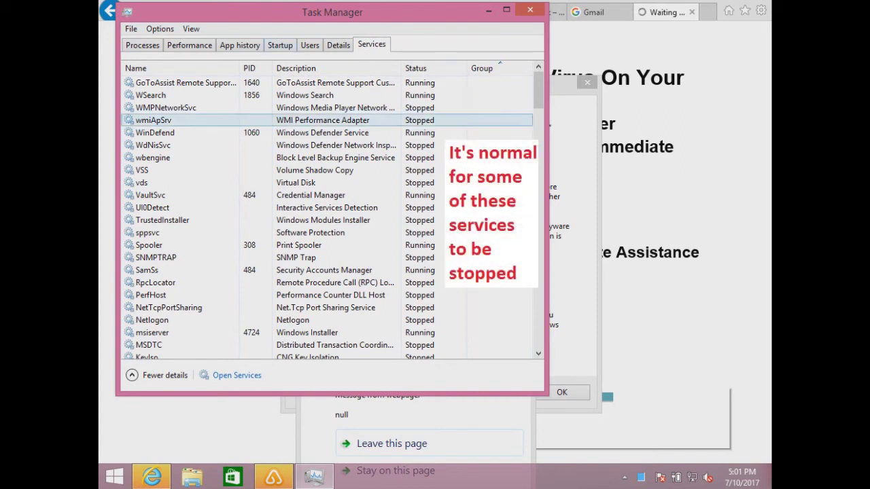
Select stopped services WMPNetworkSvc, wmiApSrv, WdNisSvc, wbengine, VSS, VaultSvc, UI0Detect and sppsvc
left_click(423, 109)
left_click(429, 121, "ctrl")
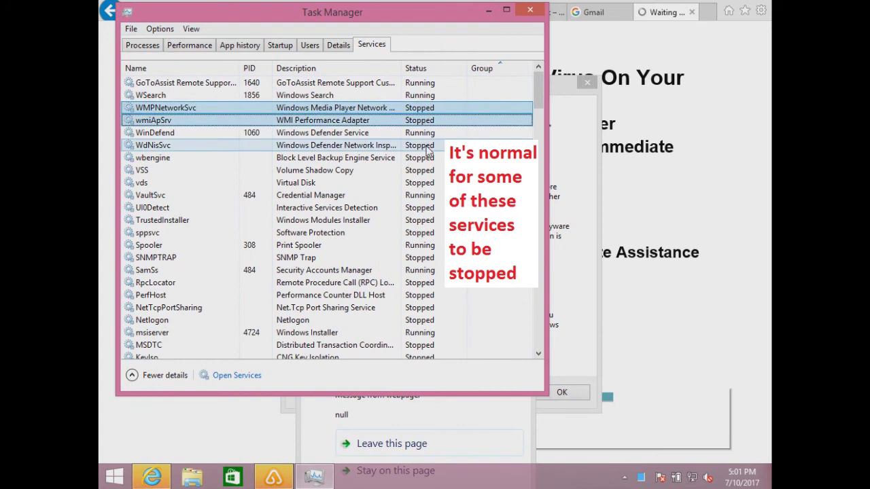
left_click(430, 146, "ctrl")
left_click(424, 170, "ctrl")
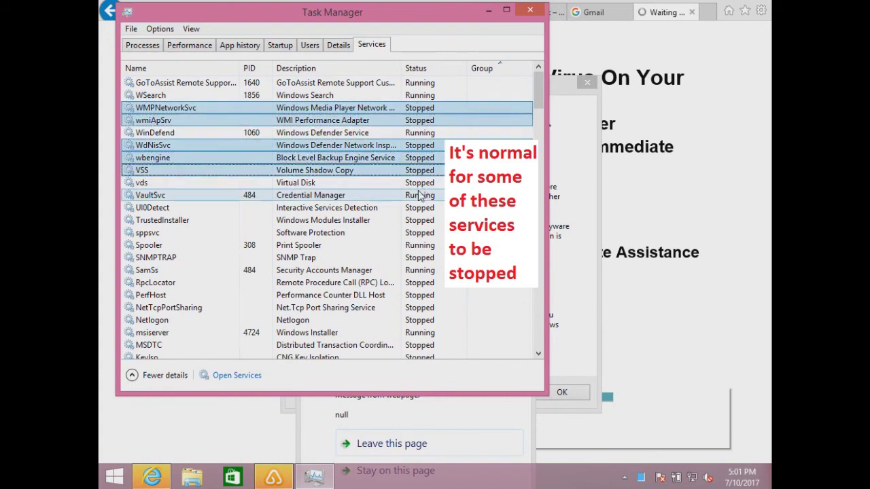
left_click(422, 195, "ctrl")
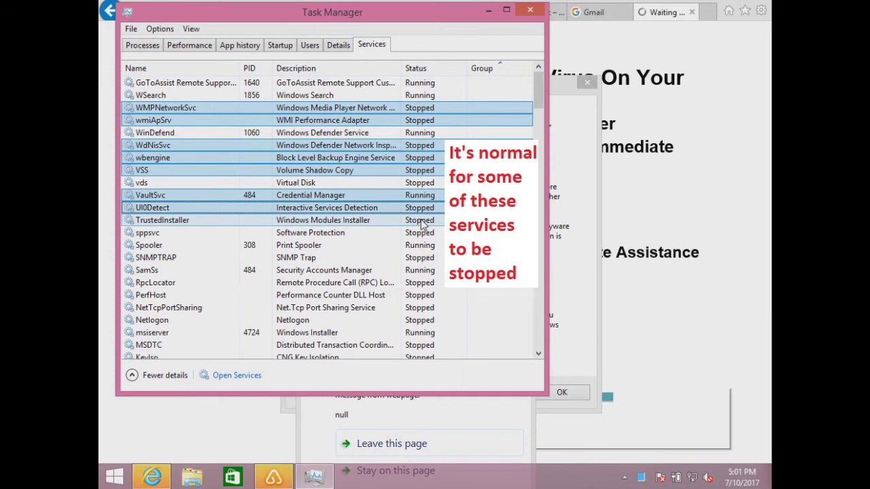
left_click(422, 233, "ctrl")
Add SNMPTRAP, RpcLocator, PerfHost, NetTcpPortSharing and Netlogon, then return to the desktop and open File
left_click(421, 246, "ctrl")
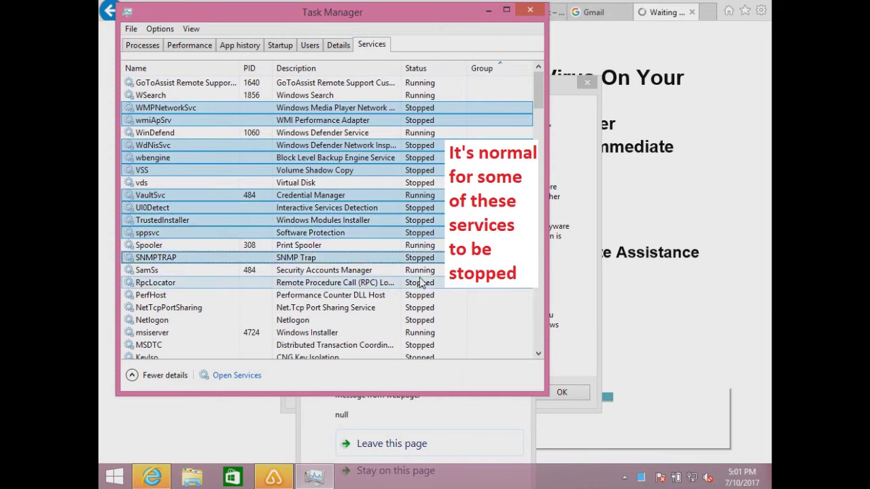
left_click(422, 271, "ctrl")
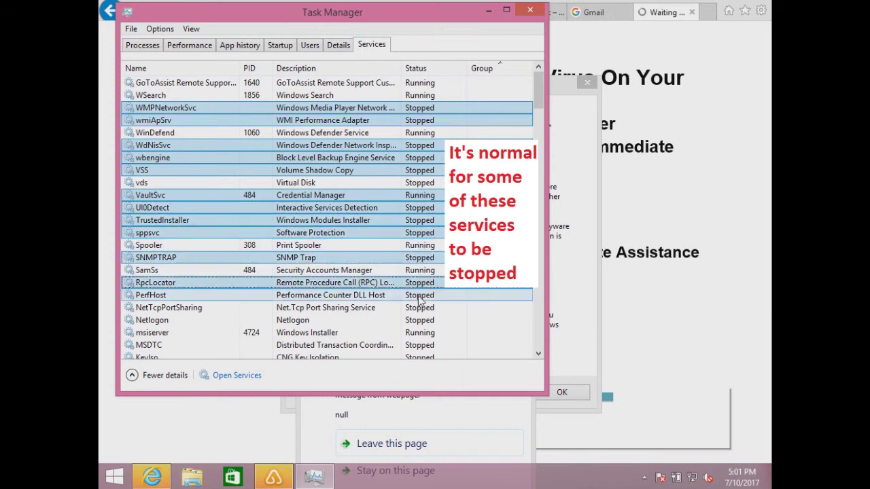
left_click(421, 295, "ctrl")
left_click(421, 308, "ctrl")
left_click(422, 320, "ctrl")
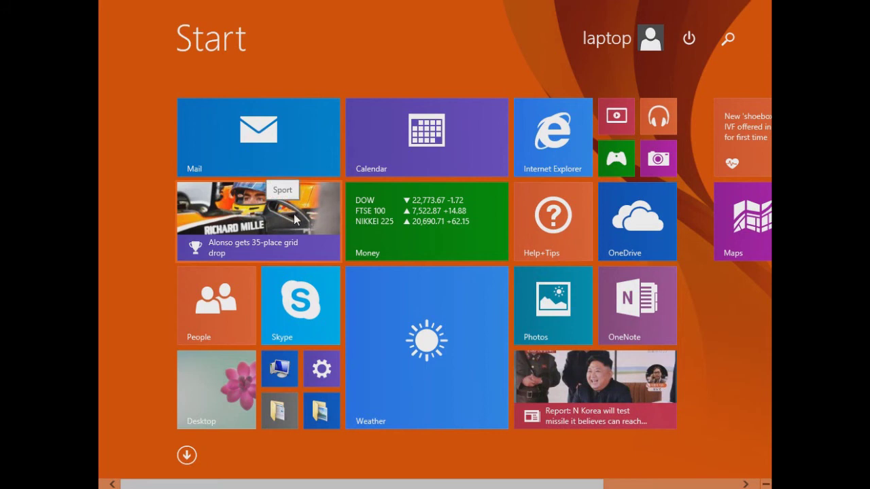
left_click(195, 399)
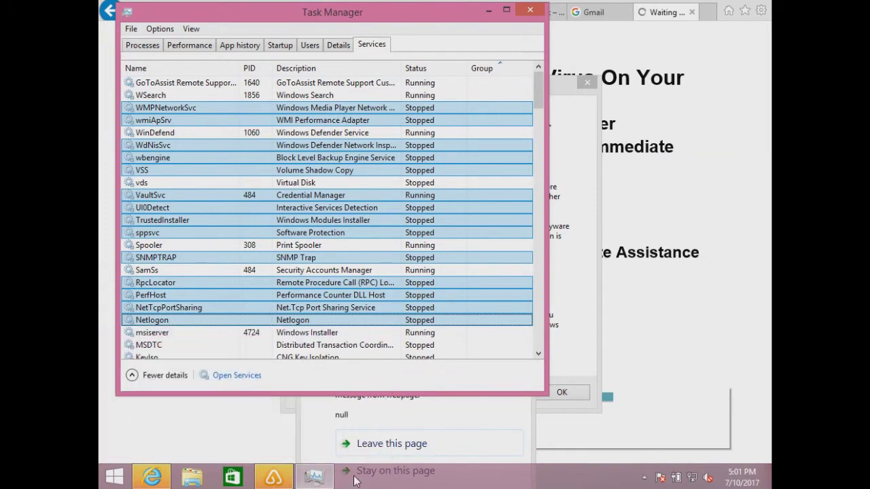
left_click(131, 29)
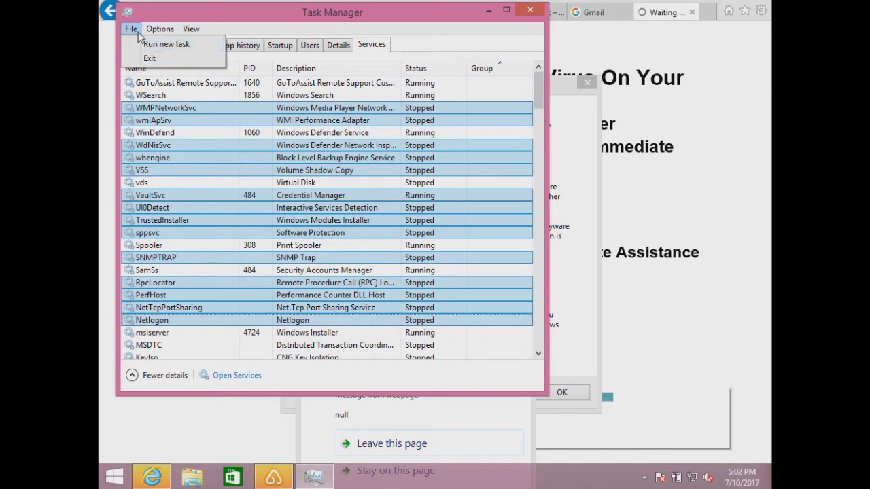
Run eventvwr as a new task from Task Manager
left_click(140, 35)
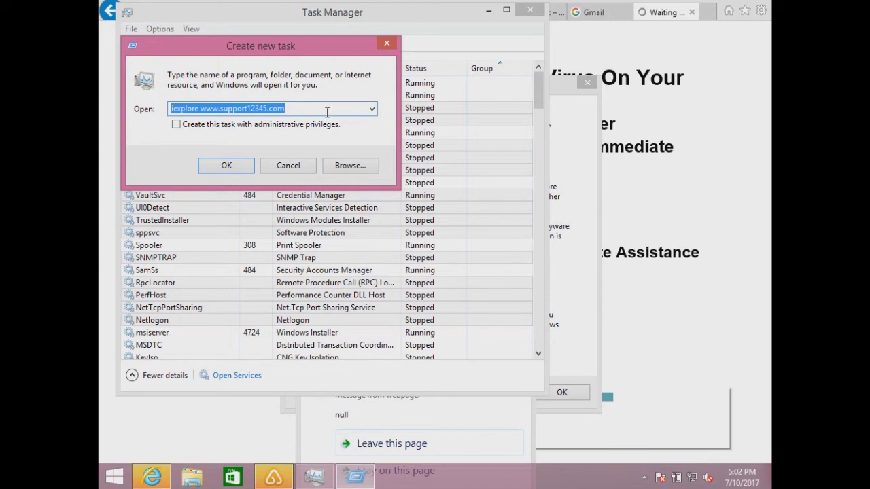
key("BackSpace")
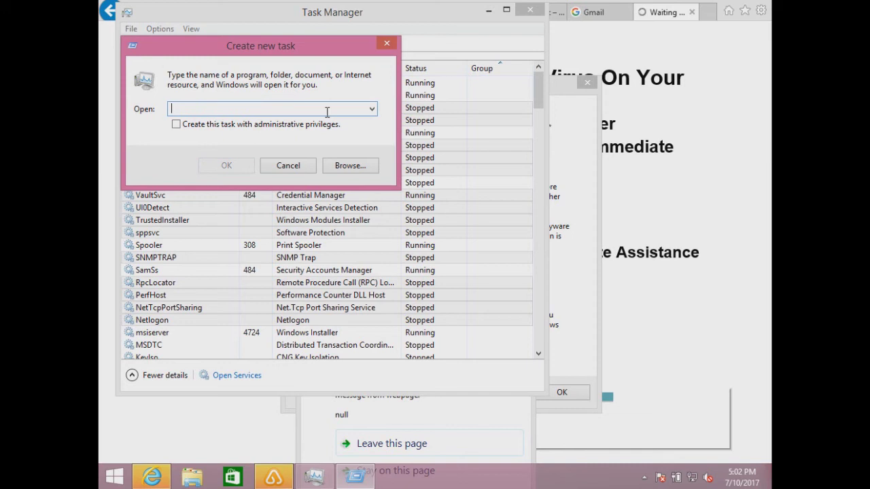
type("event")
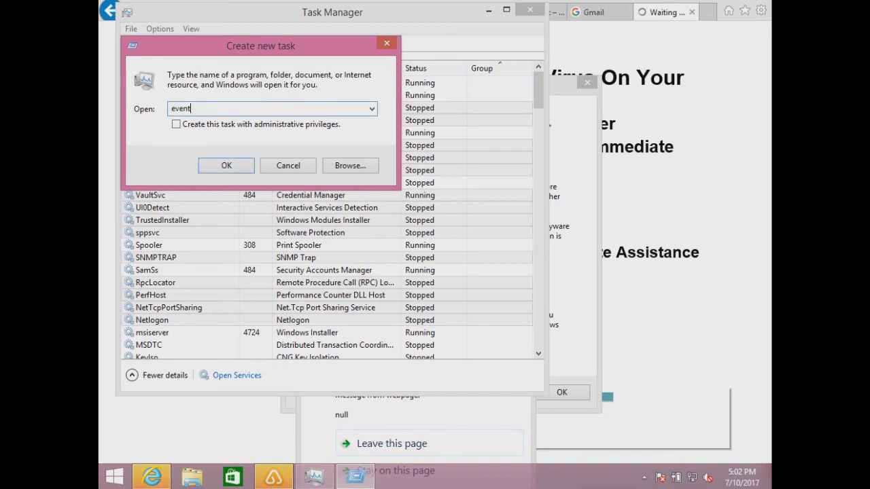
type("vwr")
key("Return")
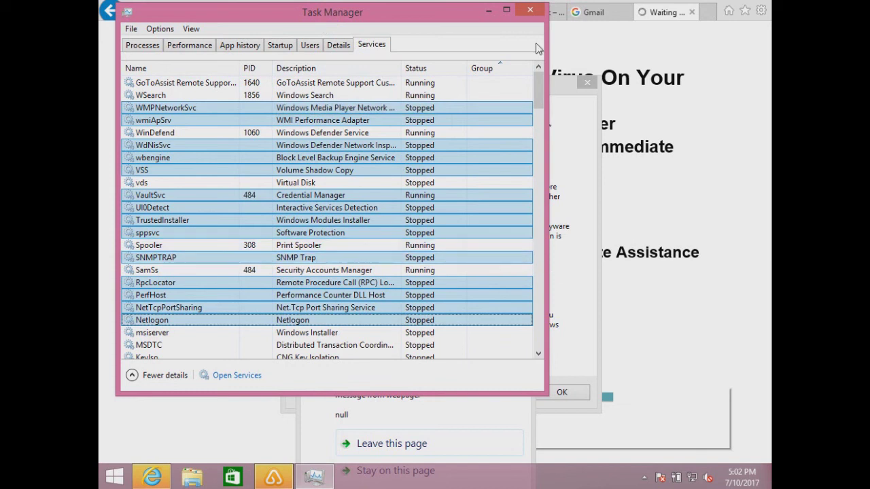
Close Task Manager and show Event Viewer's Administrative Events custom view with 175 events
left_click(539, 12)
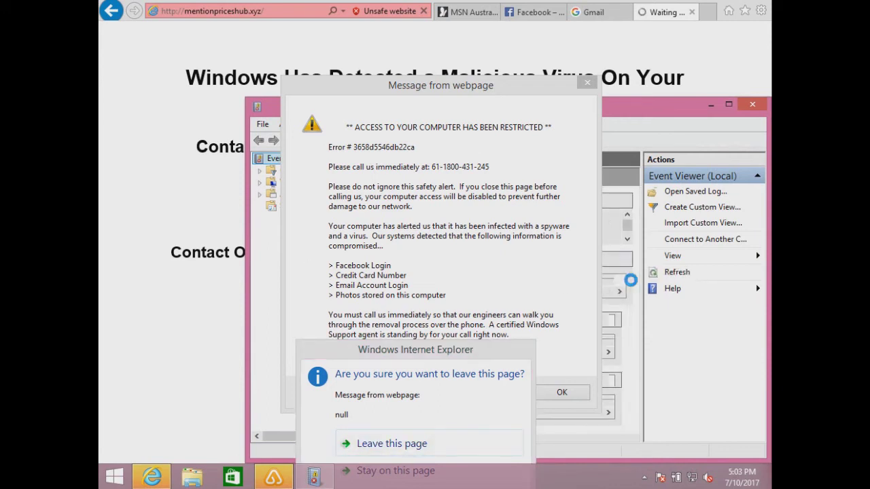
left_click(631, 280)
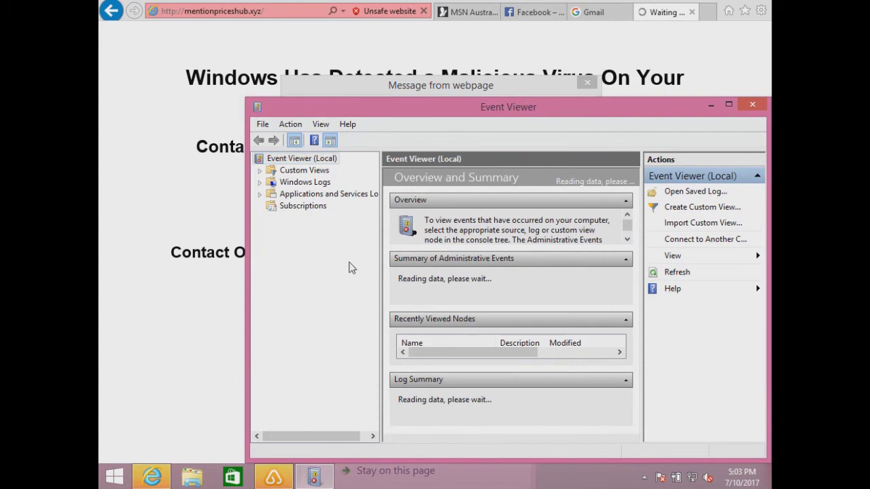
left_click(259, 171)
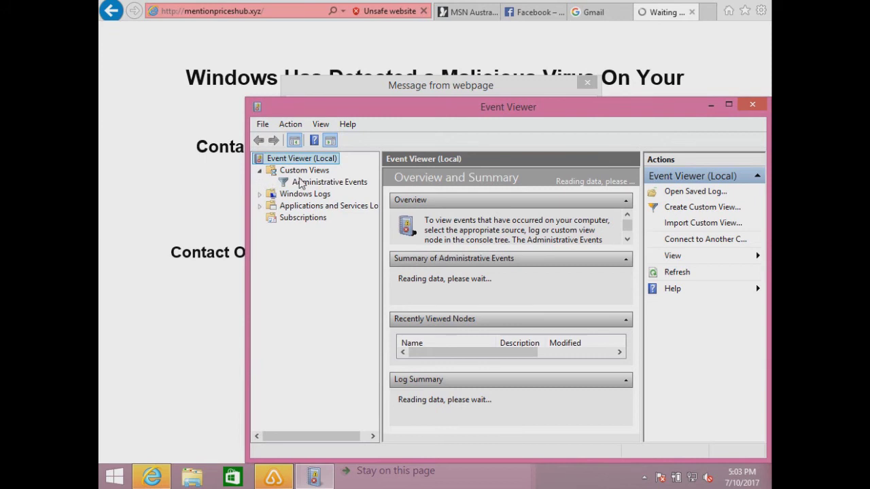
left_click(306, 182)
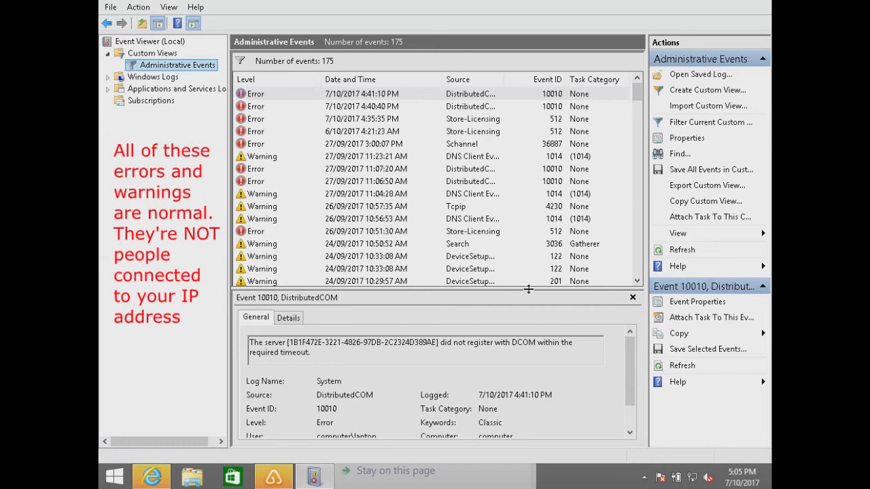
Dismiss the DistributedCOM event details pane in Event Viewer
left_click(632, 298)
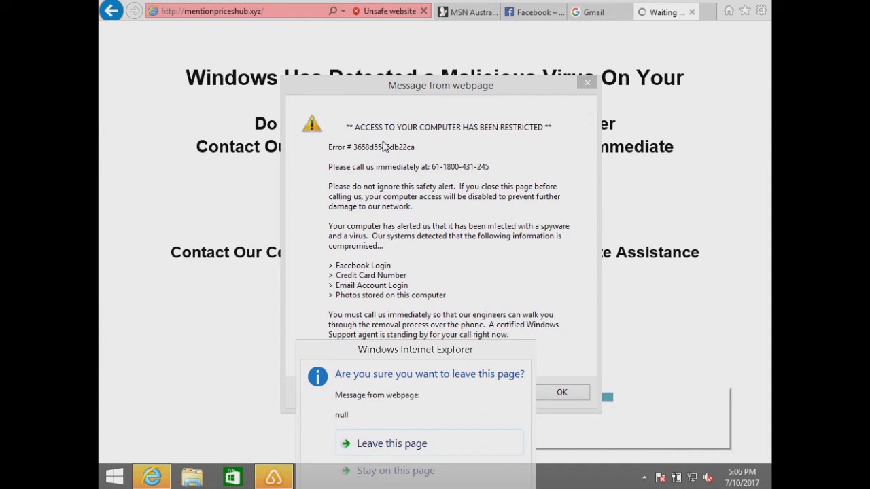
key("super")
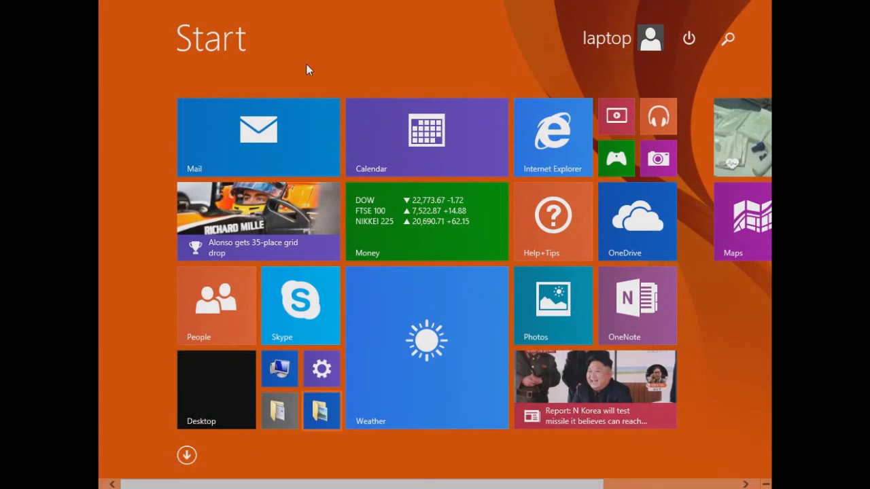
left_click(216, 389)
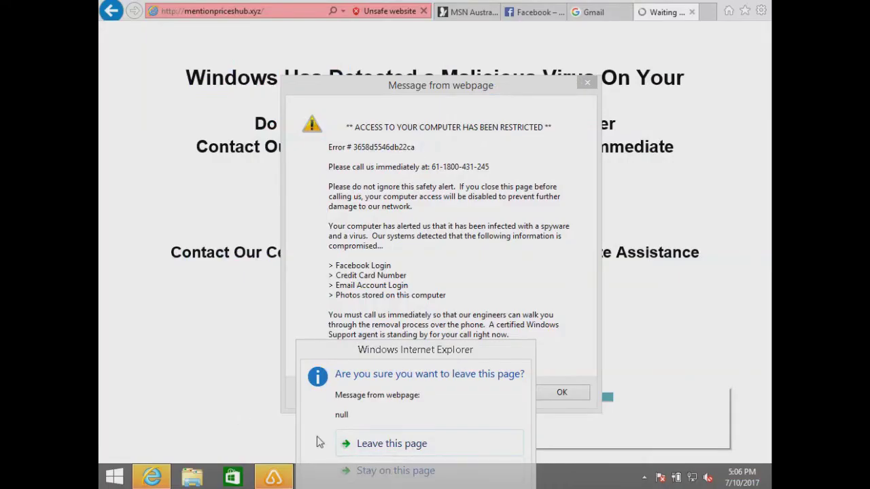
Open Task Manager from the taskbar and set it to Always on top
right_click(358, 486)
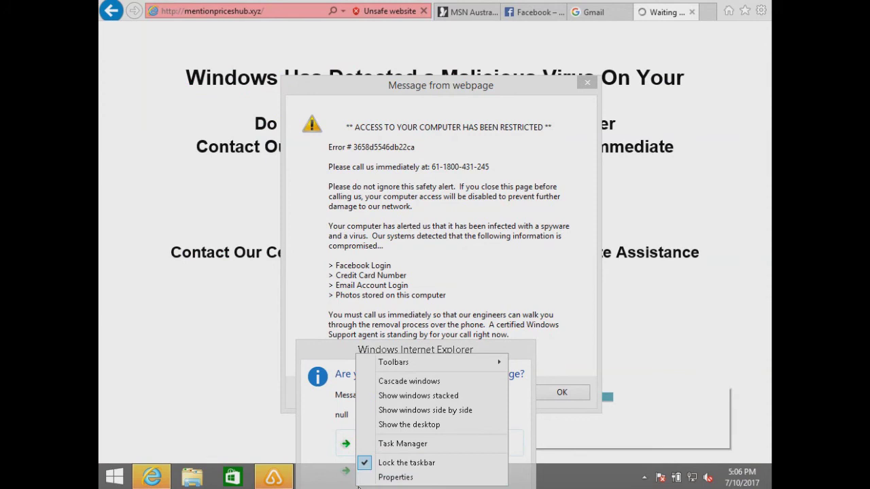
left_click(397, 444)
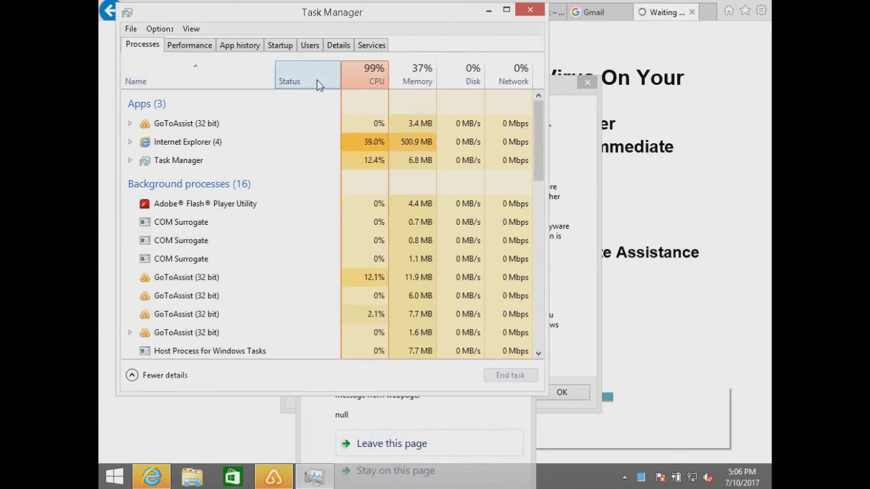
left_click(131, 29)
mouse_move(160, 28)
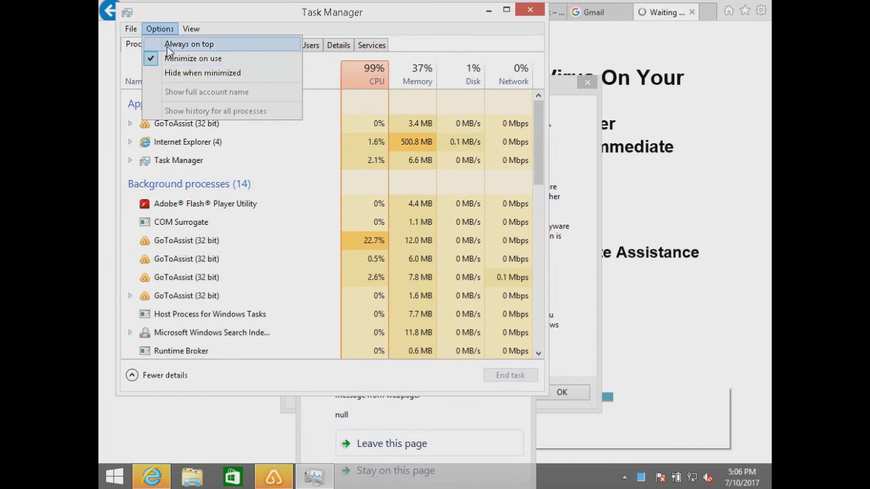
left_click(189, 43)
Launch notepad as a new task
left_click(130, 28)
left_click(151, 44)
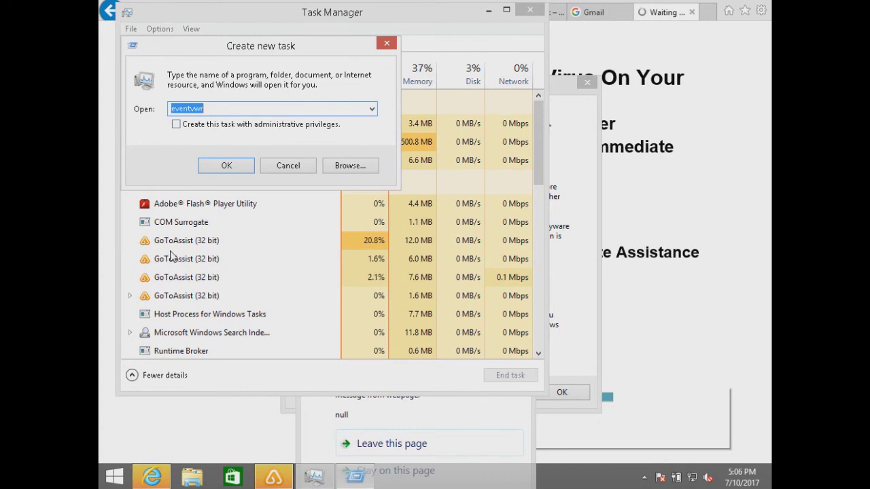
type("notepad")
key("Return")
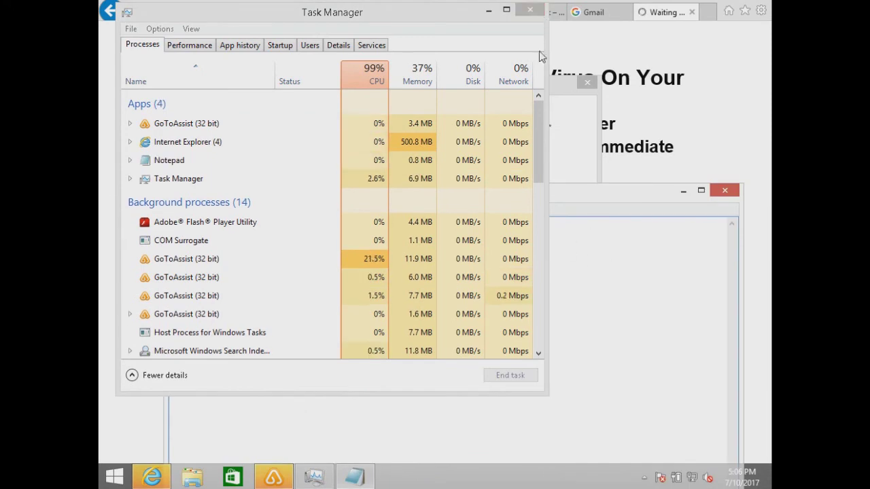
Close Task Manager, then move the Untitled Notepad window upward and maximize it
left_click(529, 12)
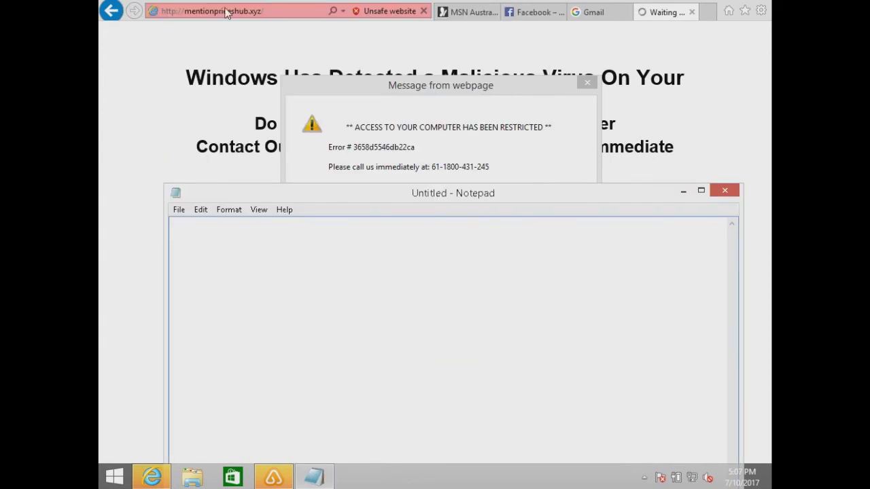
left_click_drag(448, 193, 448, 31)
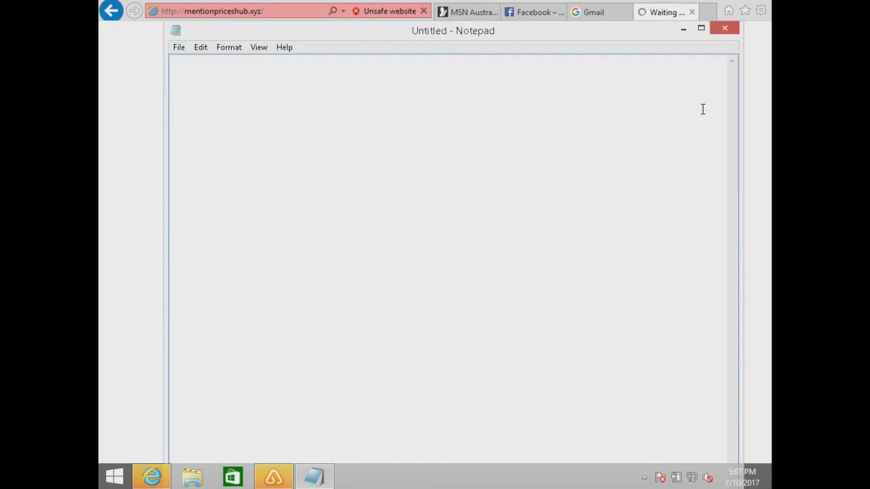
left_click(702, 28)
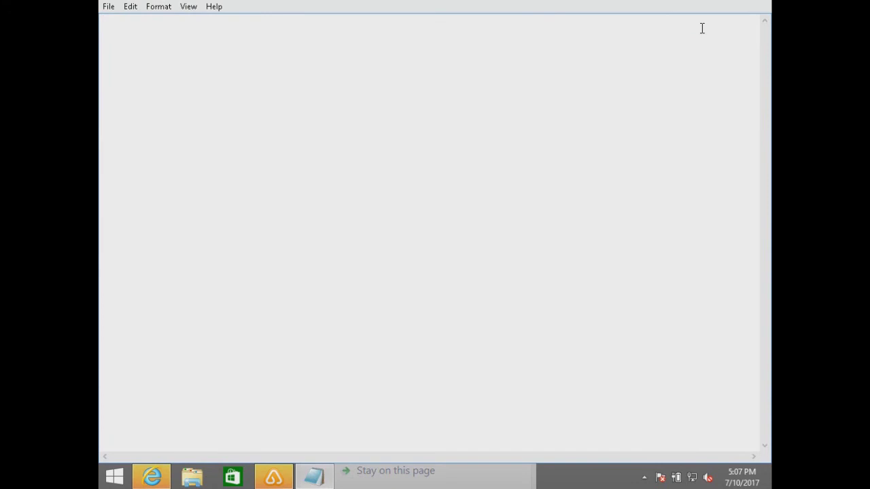
Set the Notepad document font to Consolas Regular at size 20
left_click(159, 6)
left_click(164, 36)
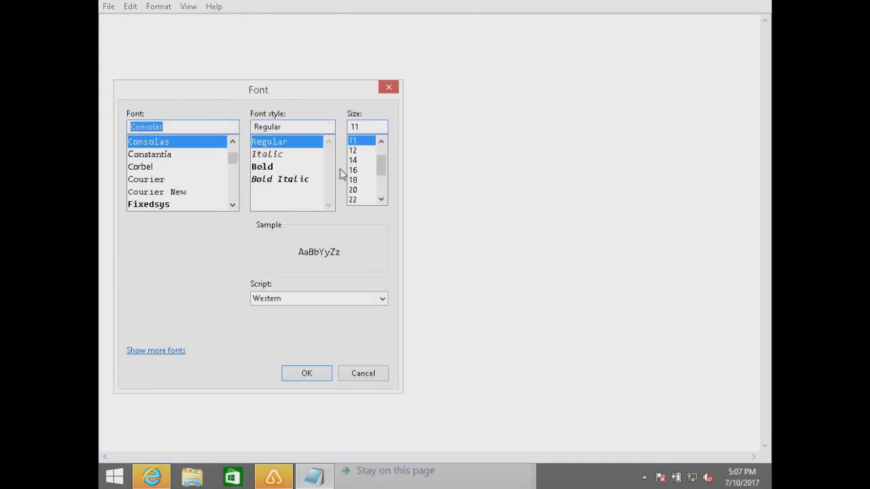
left_click(355, 190)
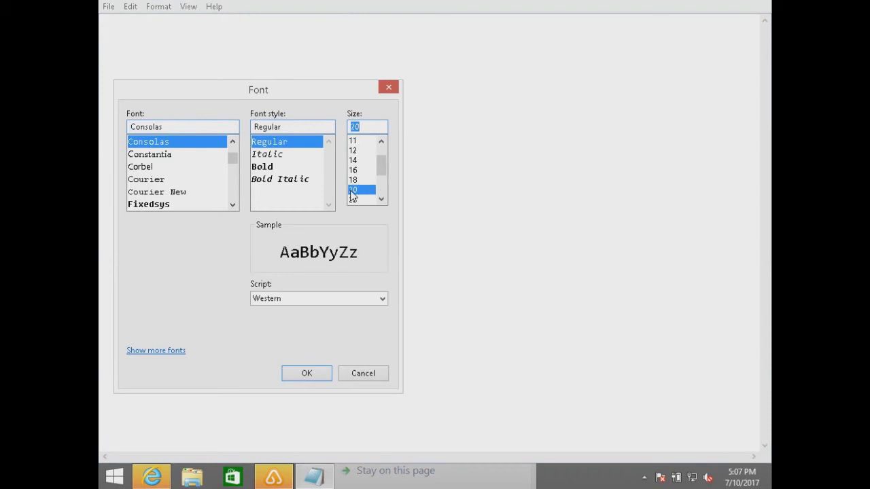
left_click(307, 374)
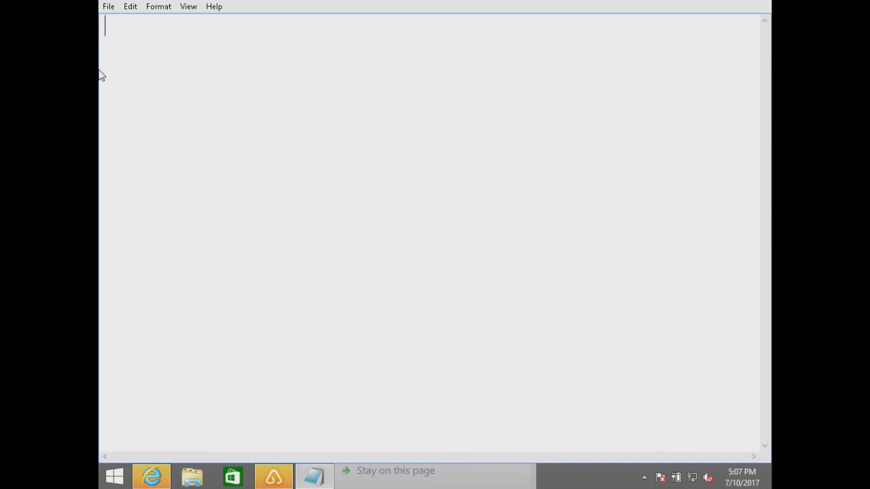
type("remove temp files")
Type the list: remove temp files, junk files, spyware, hackers, a blank line, restart services
key("Return")
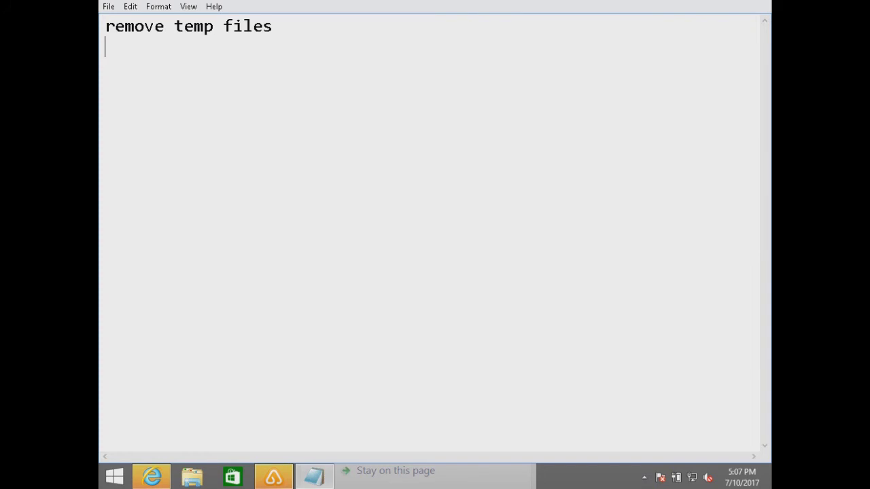
type("remove junk ")
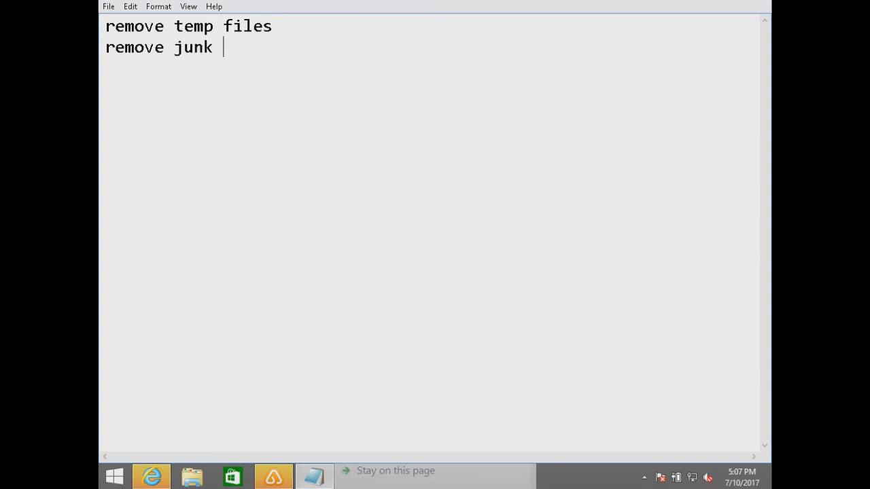
type("files")
key("Return")
type("remove spyware")
key("Return")
type("remove hackers")
key("Return")
key("Return")
type("restart services")
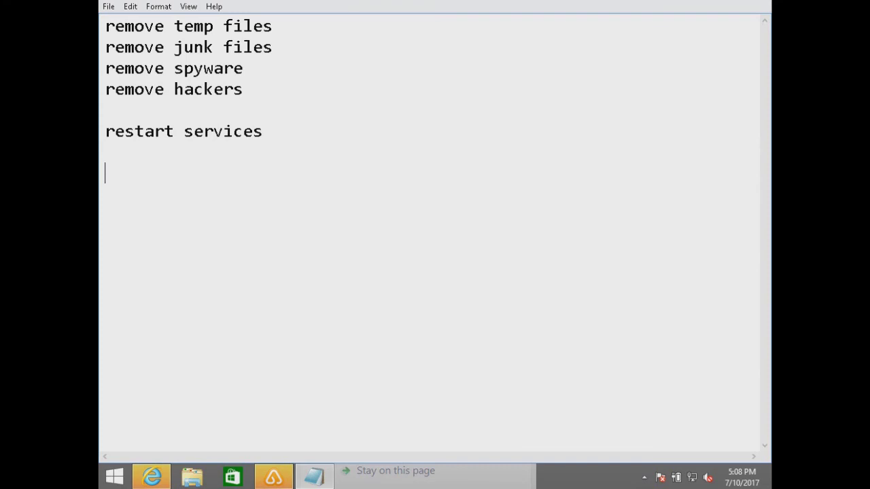
Add ad blocker, anti-hacking tool, secure device, 30-40 min, 'one time fix - $199', and name/email lines
key("Return")
key("Return")
type("ad")
type(" blocker")
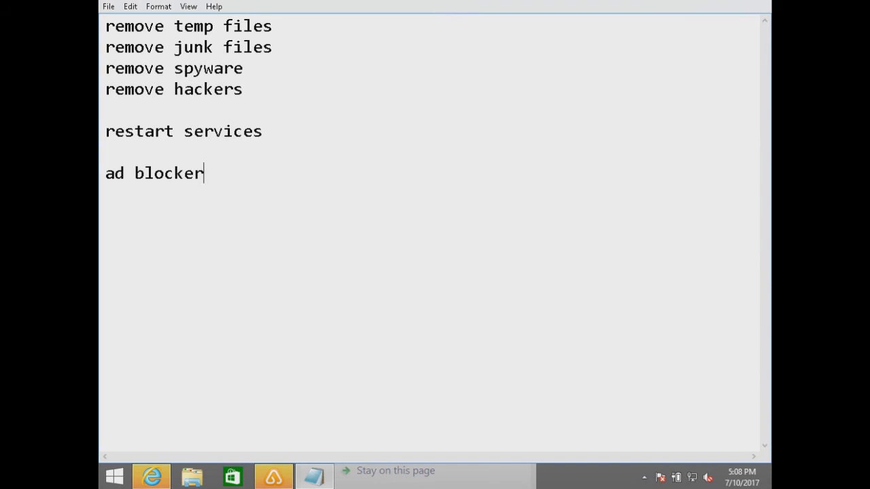
key("Return")
type("anti-hacking tool")
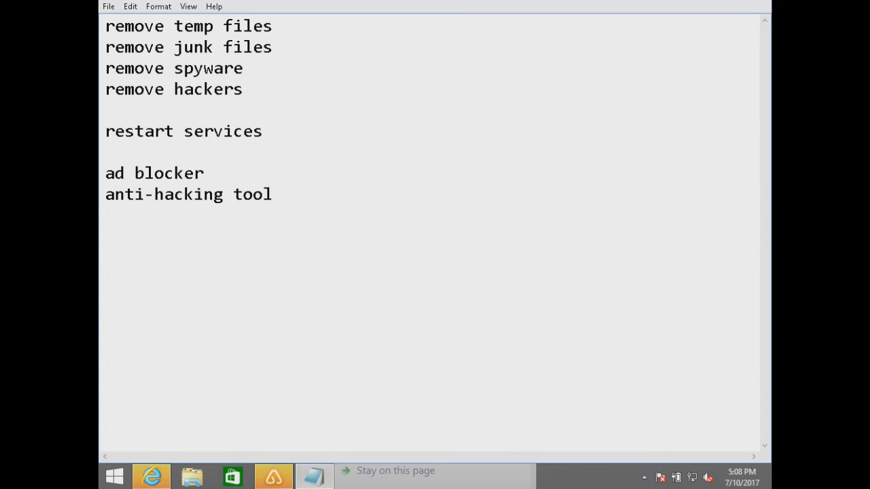
key("Return")
type("se")
type("cure info/secure device")
key("Return")
key("Return")
type("30-")
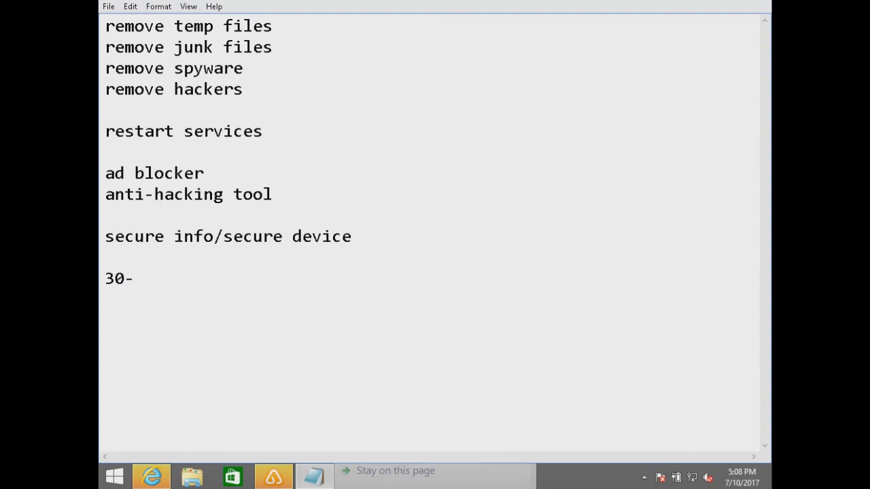
type("40 min")
key("Return")
key("Return")
type("one time")
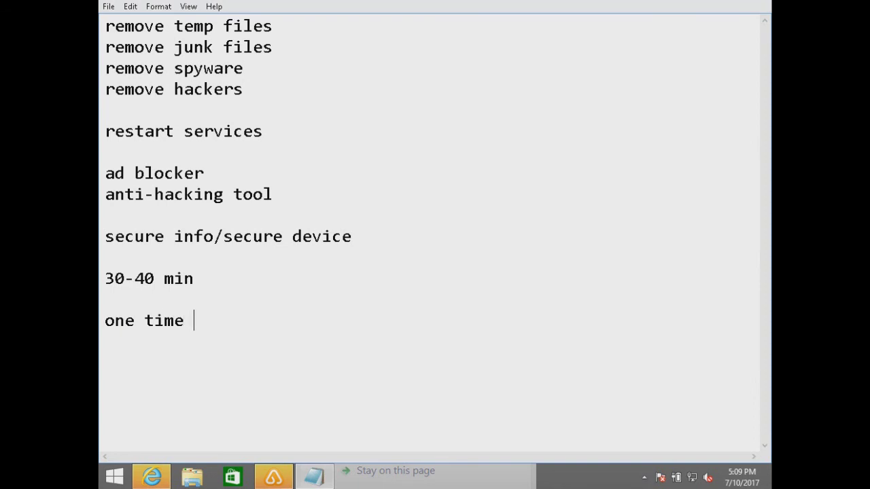
type("fix - ")
type("$199")
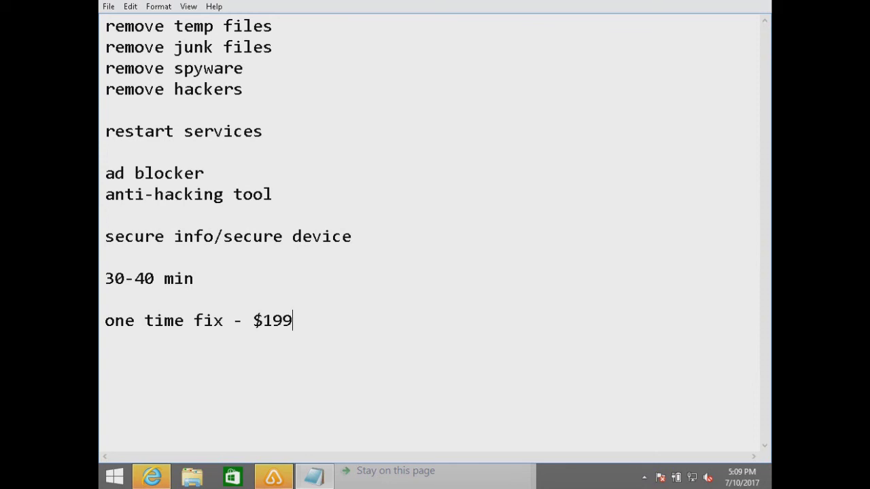
key("Return")
type("name-")
key("Return")
key("Return")
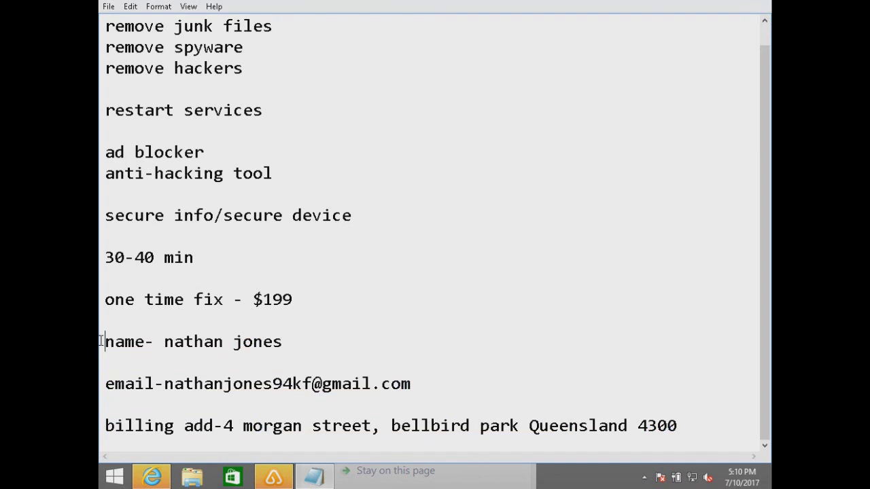
Complete the name, email and billing address lines, then select all three for editing
left_click_drag(679, 426, 105, 427)
mouse_move(412, 385)
left_mouse_down()
mouse_move(144, 360)
mouse_move(105, 342)
left_mouse_up()
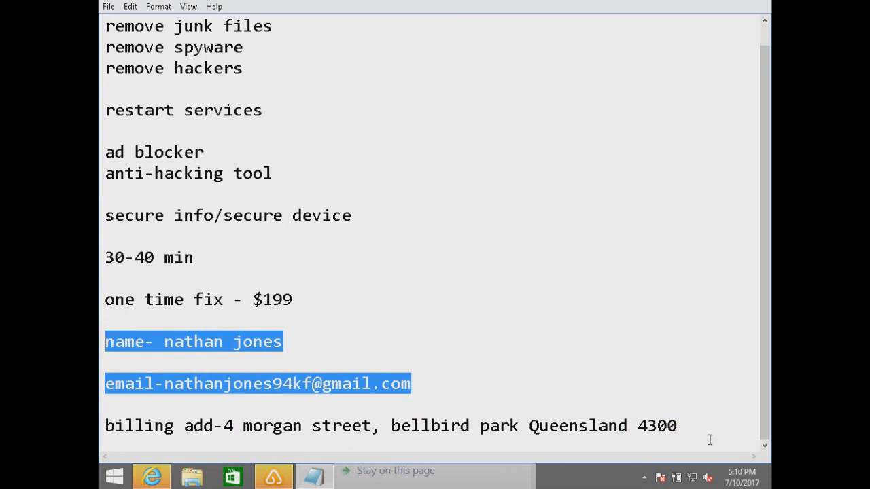
mouse_move(679, 427)
left_mouse_down()
mouse_move(121, 361)
mouse_move(103, 339)
left_mouse_up()
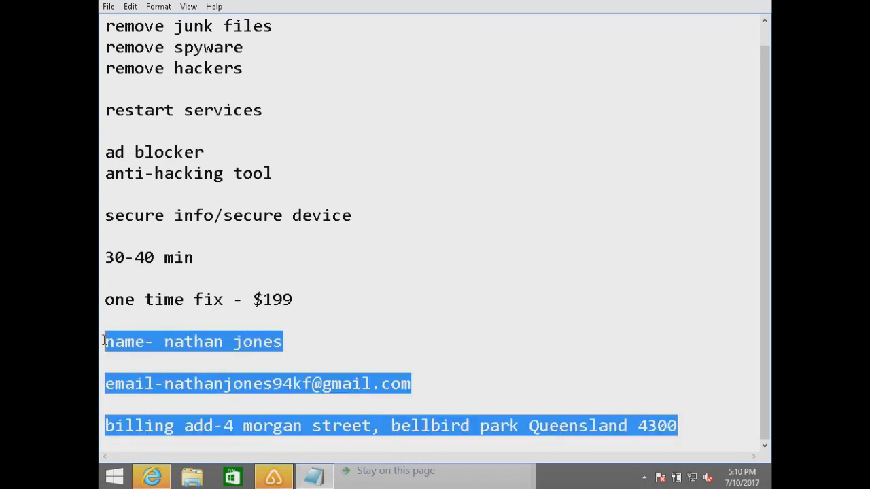
left_click(724, 426)
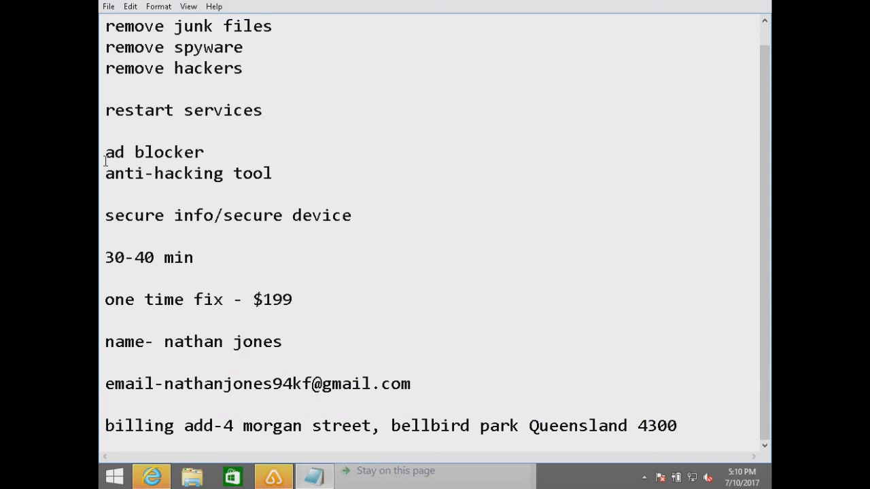
mouse_move(105, 342)
left_mouse_down()
mouse_move(511, 426)
mouse_move(686, 427)
left_mouse_up()
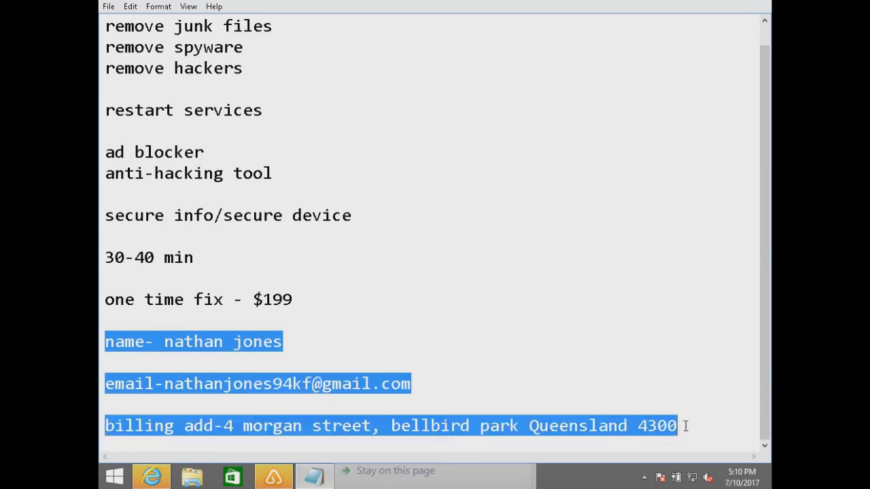
right_click(503, 426)
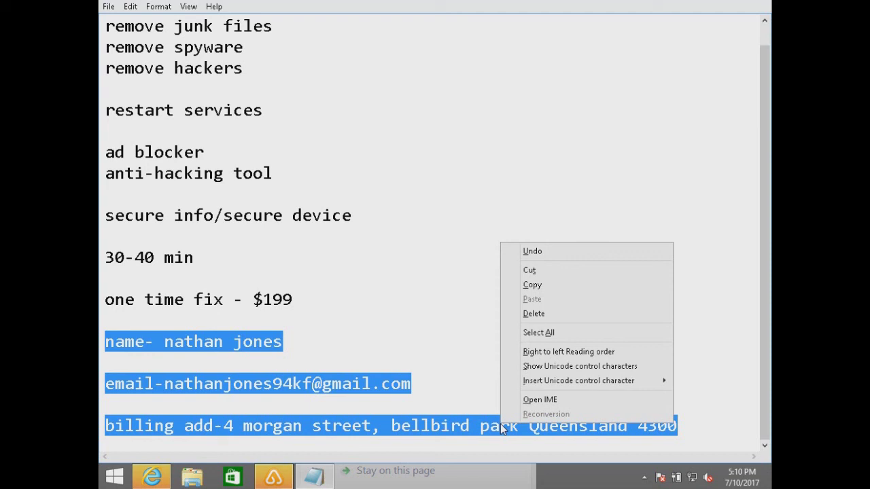
Copy the name, email and billing address lines and deselect them
left_click(533, 285)
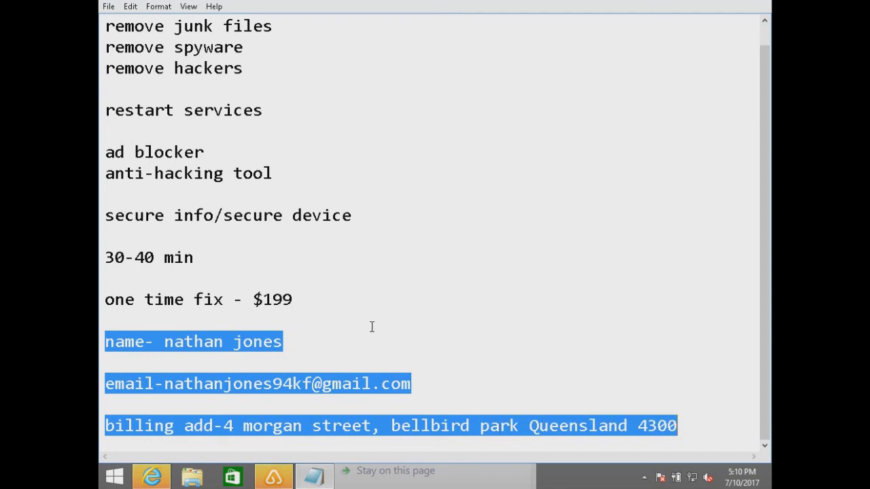
left_click(435, 348)
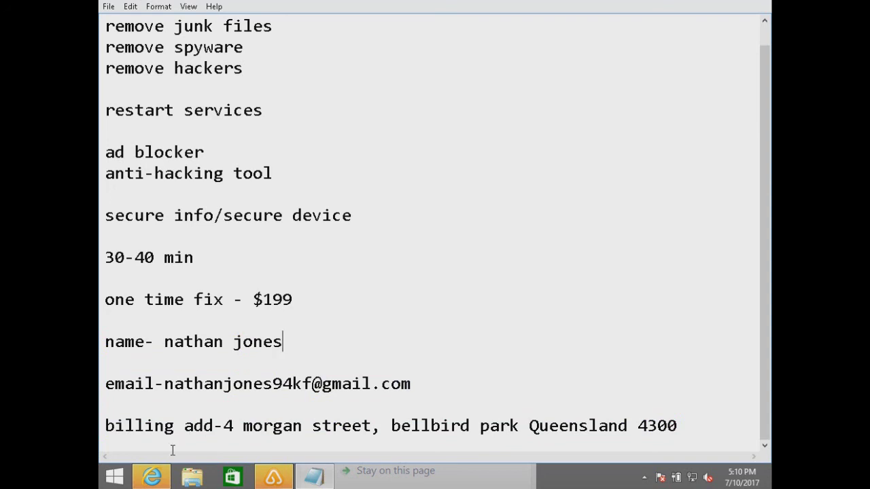
right_click(374, 482)
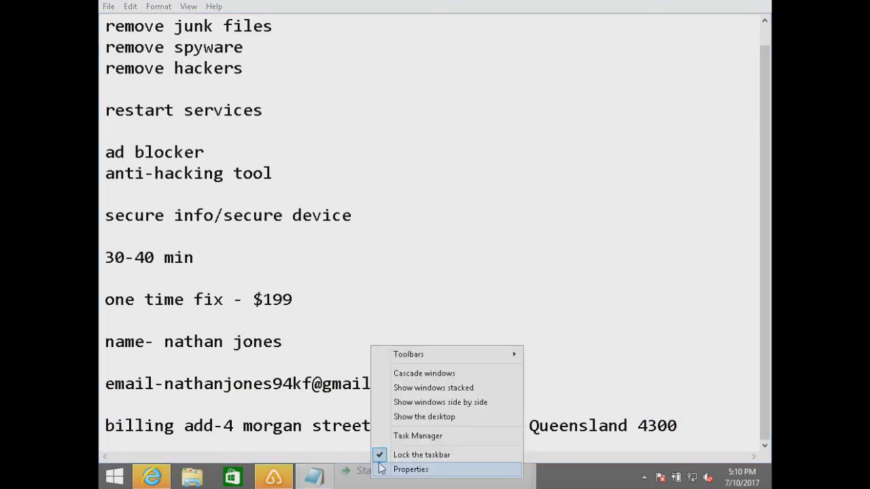
Open Task Manager, sort processes by CPU, and run a new task command
left_click(405, 435)
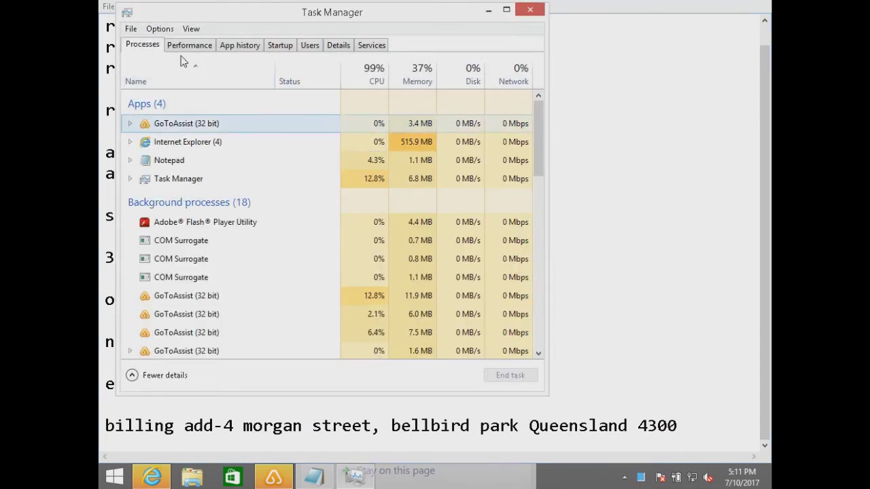
left_click(374, 73)
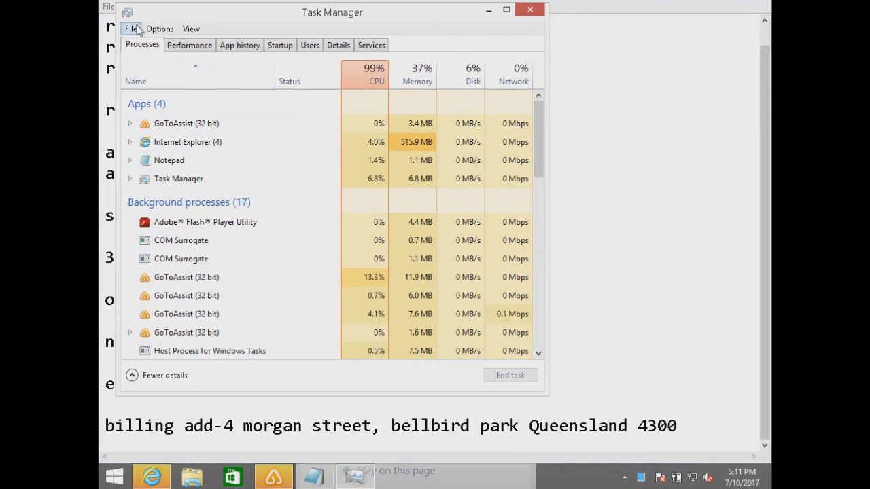
left_click(131, 28)
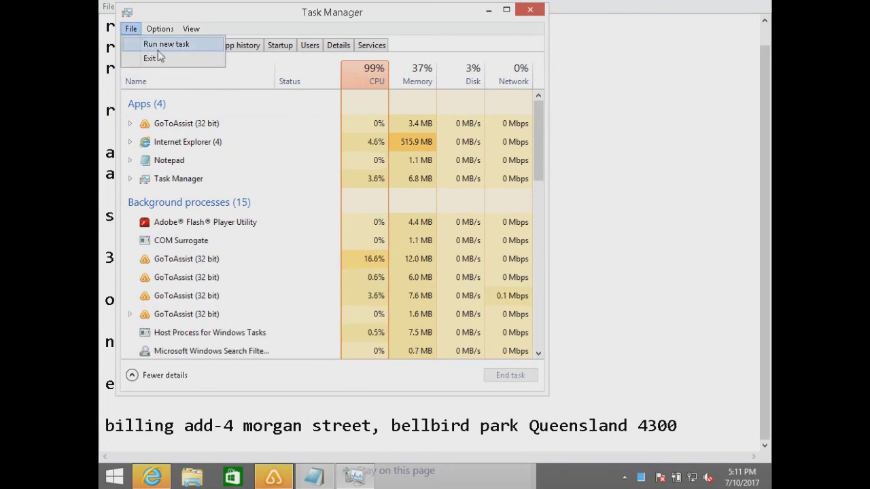
left_click(165, 43)
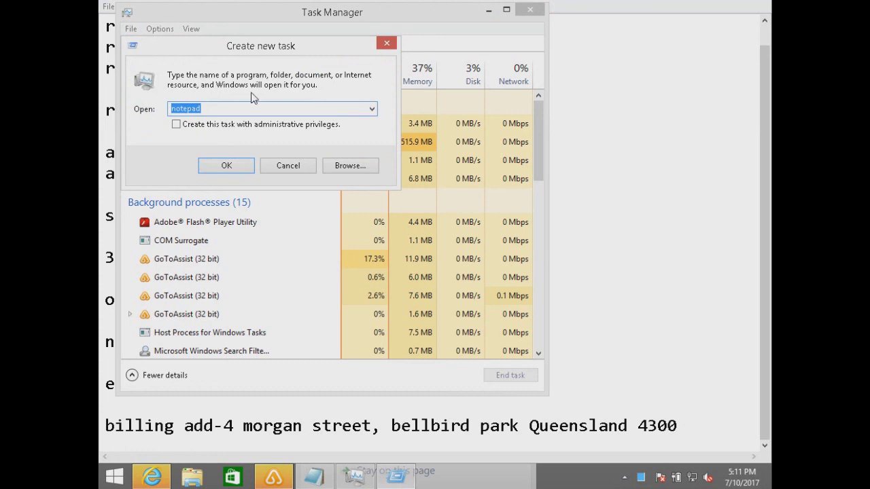
type("ms")
key("Return")
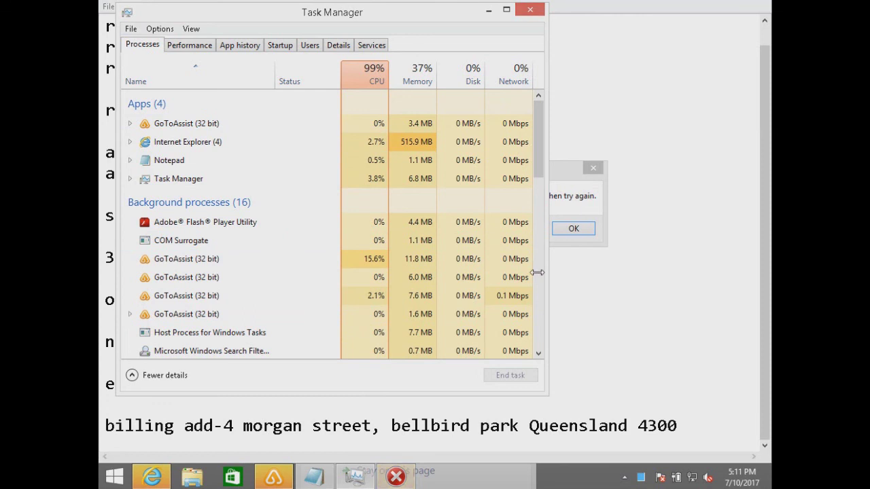
Dismiss the error and show CPU performance at 100% utilization
left_click(574, 228)
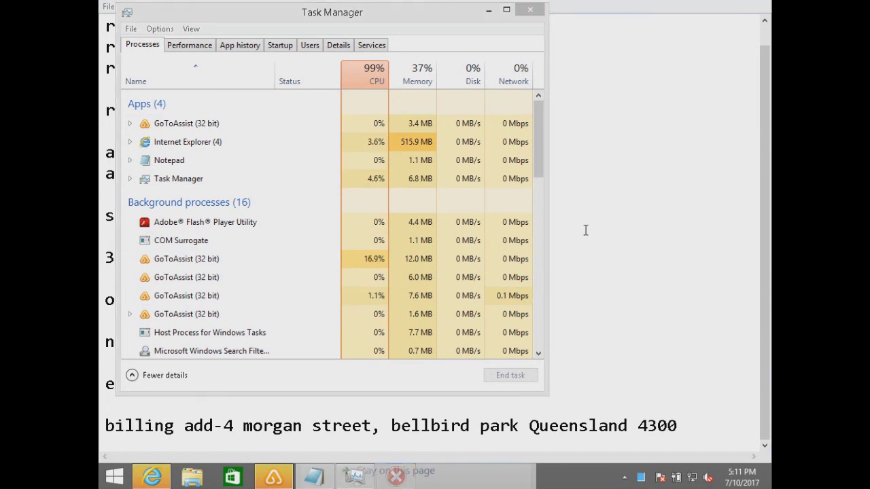
right_click(422, 483)
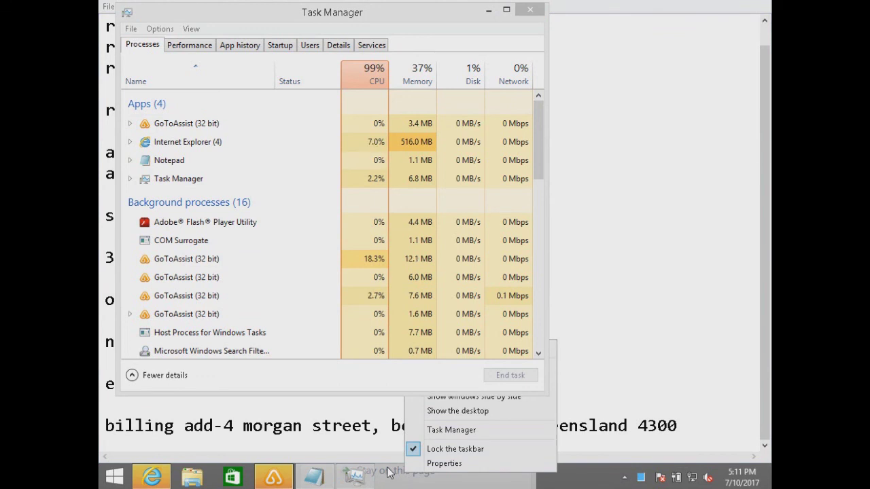
left_click(190, 45)
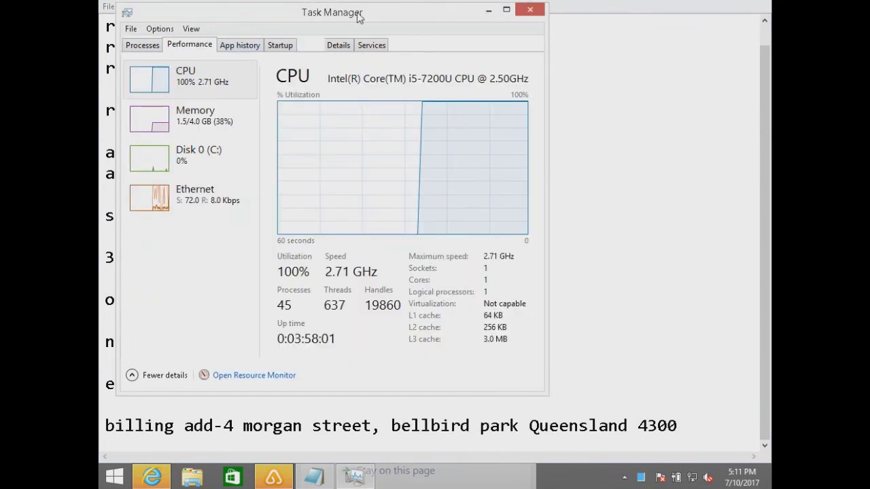
Maximize Task Manager's CPU view, reorder taskbar icons, and return to Internet Explorer's scam page
left_click(505, 10)
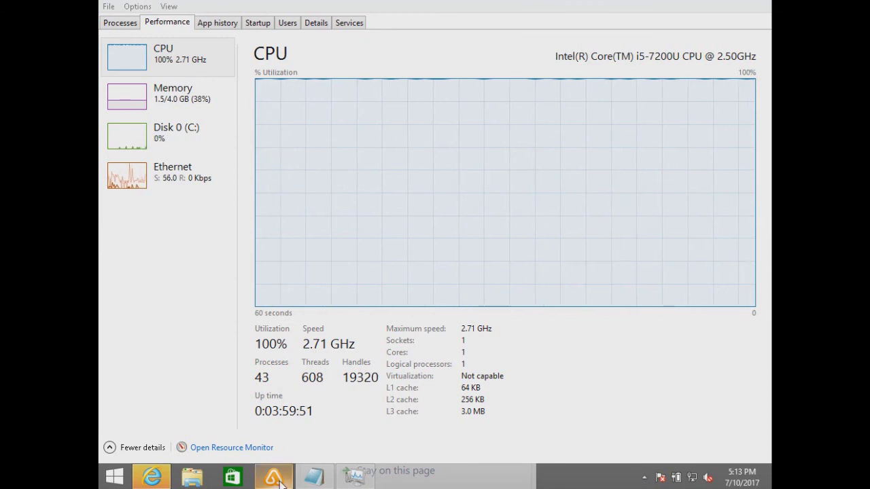
left_click_drag(274, 478, 315, 481)
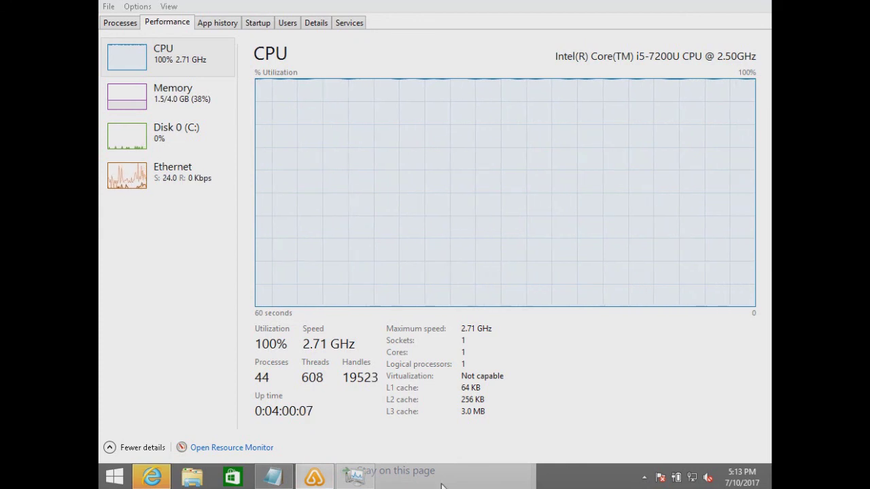
left_click(489, 482)
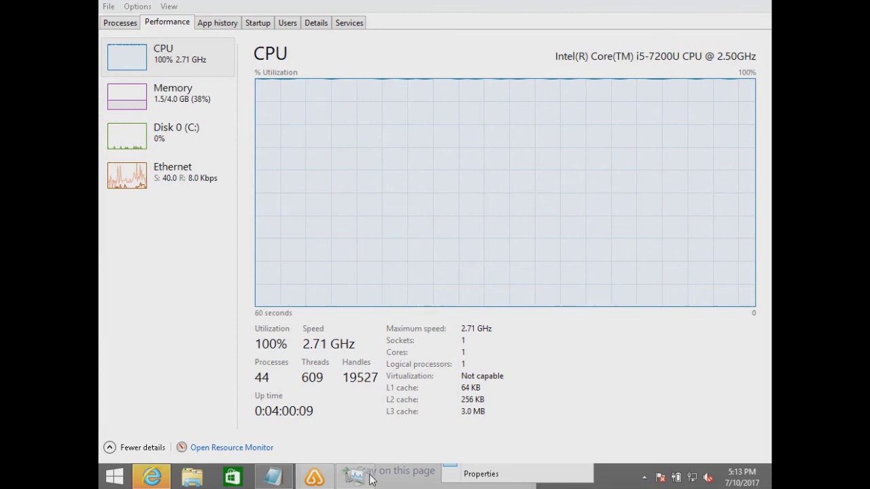
left_click(450, 481)
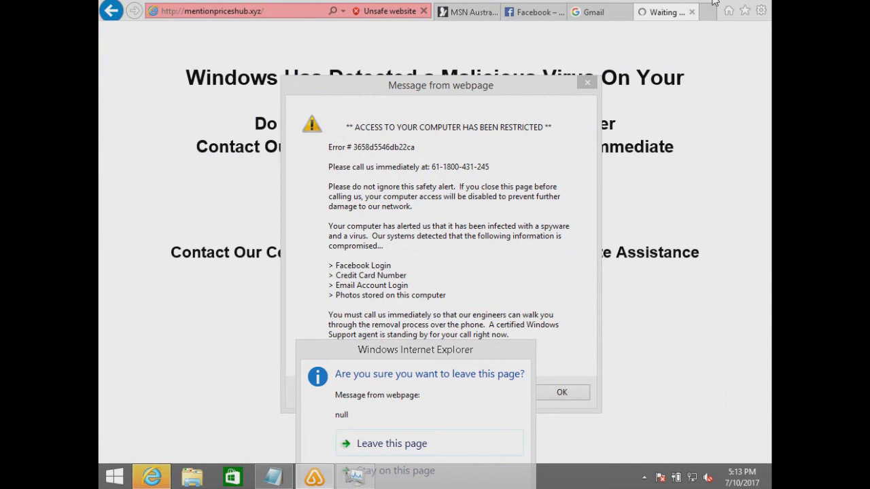
Check the GoToAssist chat window, then bring up Task Manager's taskbar options
left_click(314, 478)
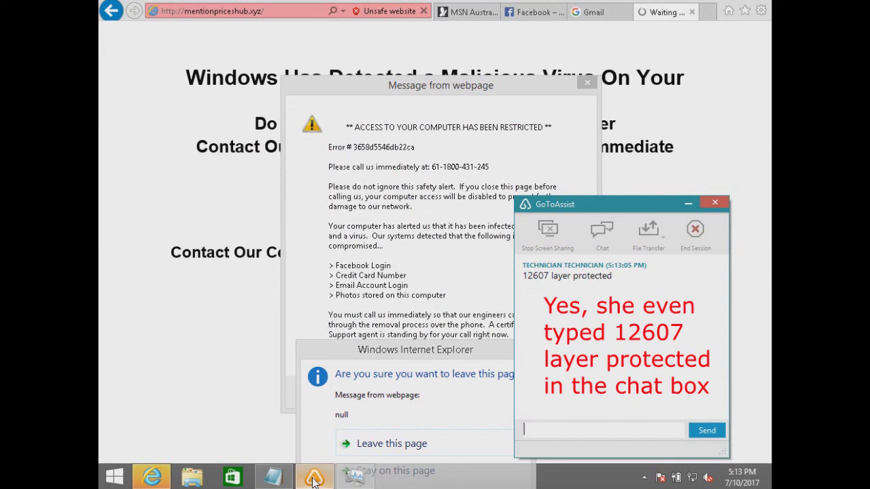
left_click(356, 477)
right_click(356, 476)
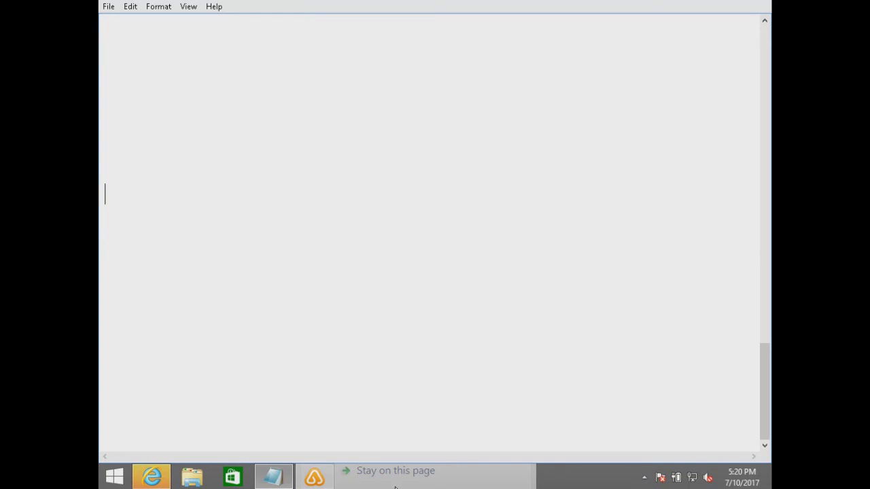
Reopen Task Manager's Run new task box and clear the previous 'mrt' entry
right_click(416, 479)
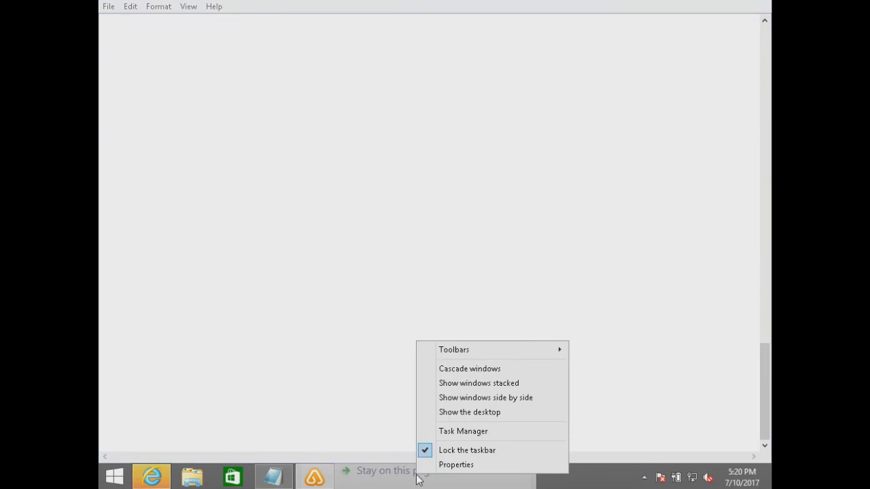
left_click(463, 431)
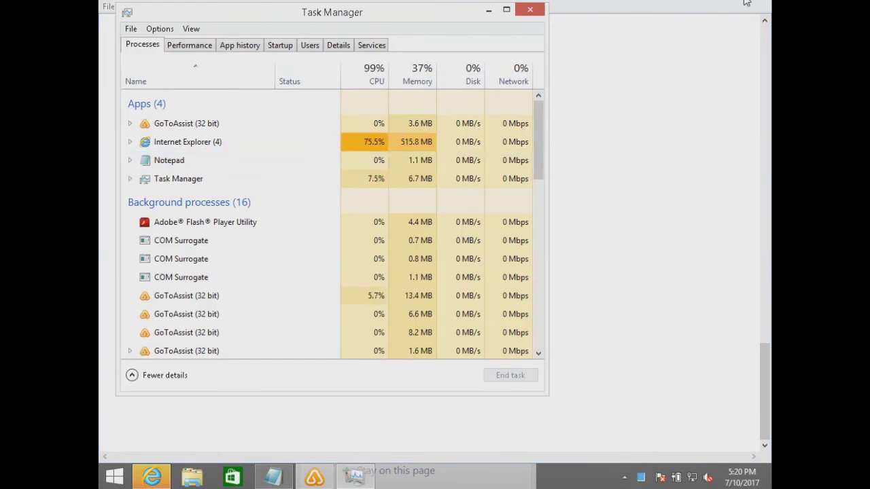
left_click(131, 29)
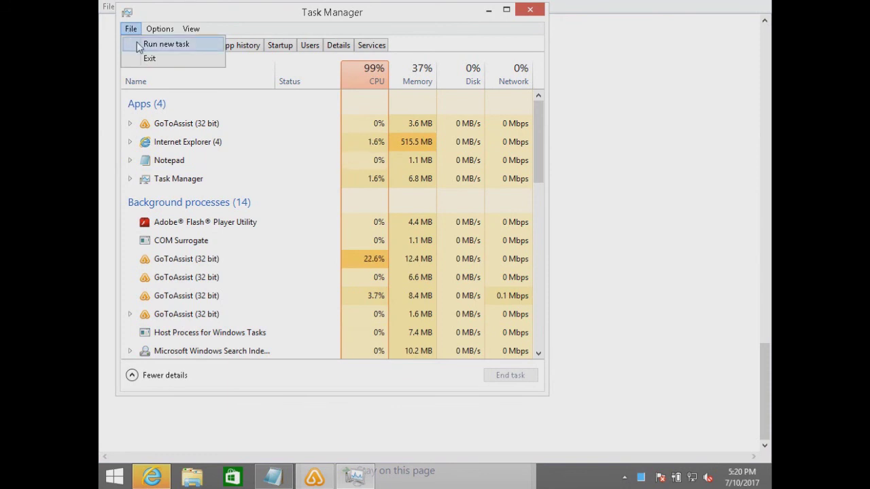
left_click(148, 43)
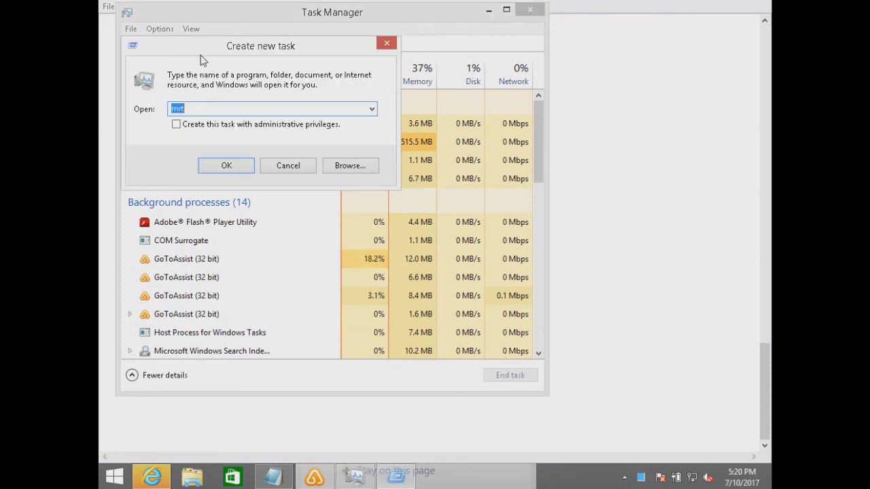
left_click(215, 111)
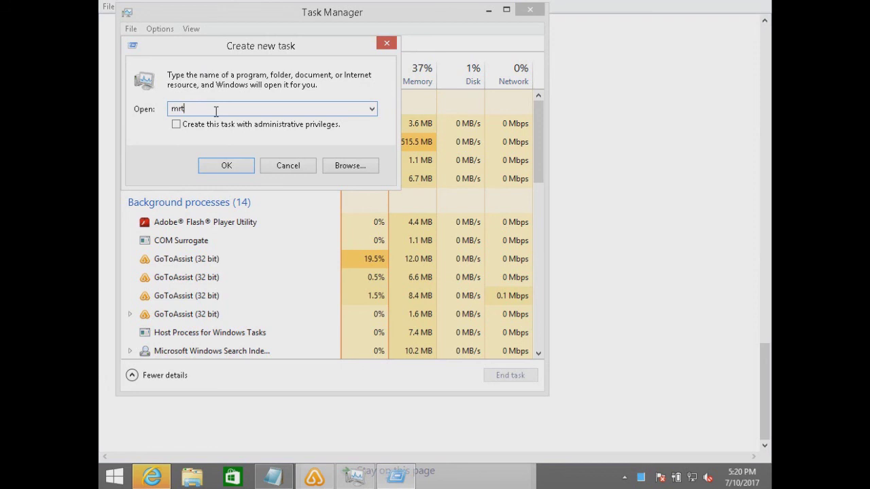
key("BackSpace")
key("BackSpace")
key("BackSpace")
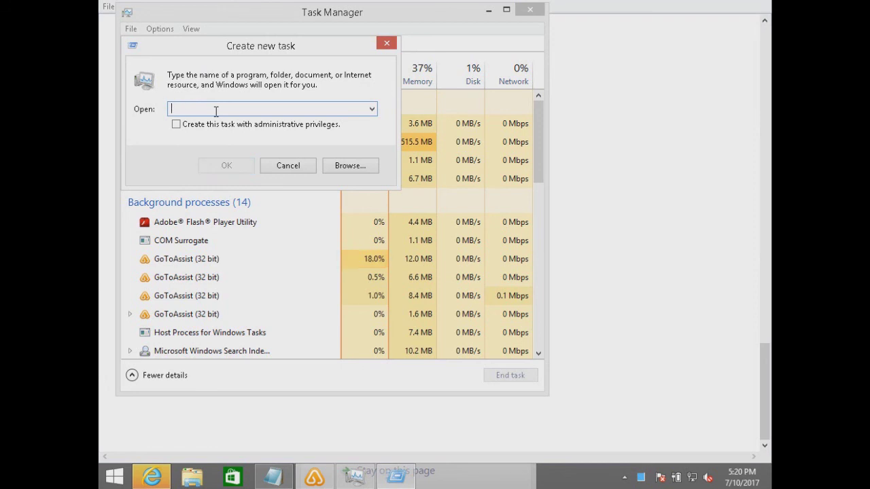
type("syskey")
Run syskey, approve the SAM Lock Tool prompt, and close Task Manager
key("Return")
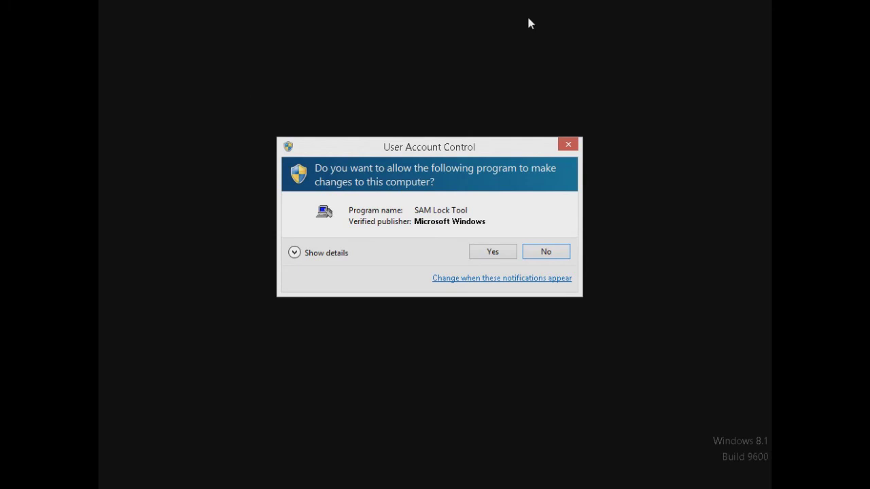
left_click(493, 252)
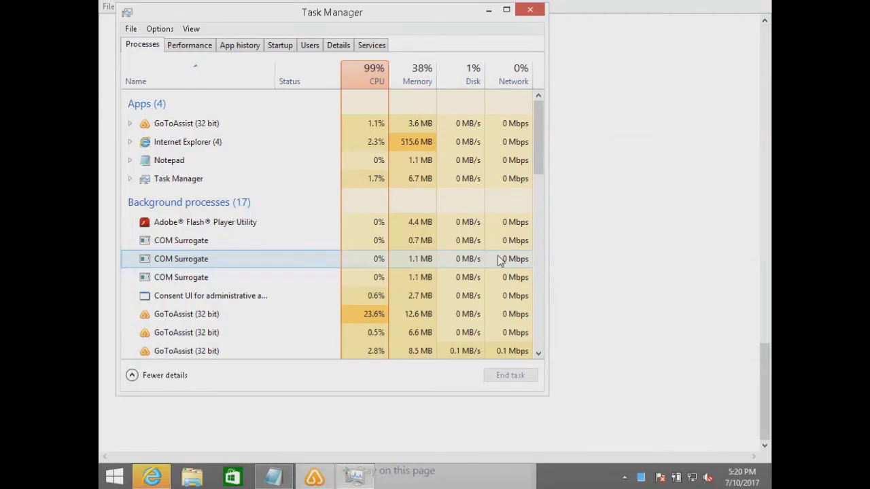
left_click(257, 124)
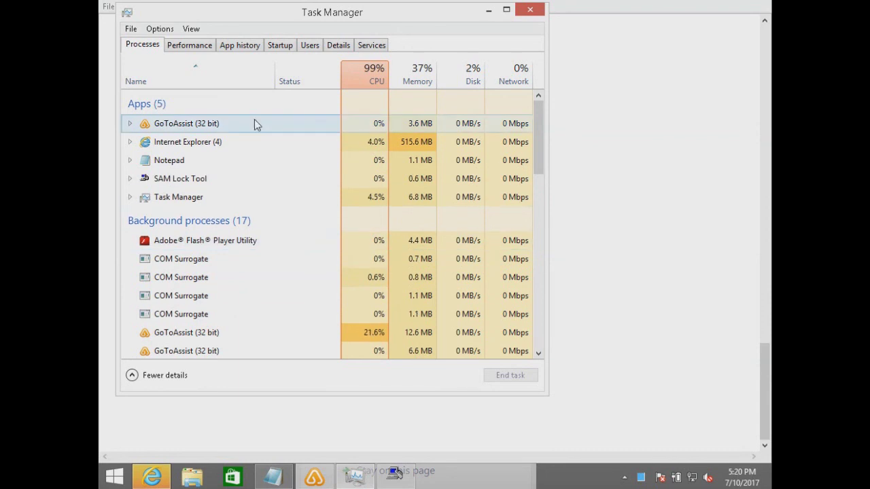
left_click(531, 10)
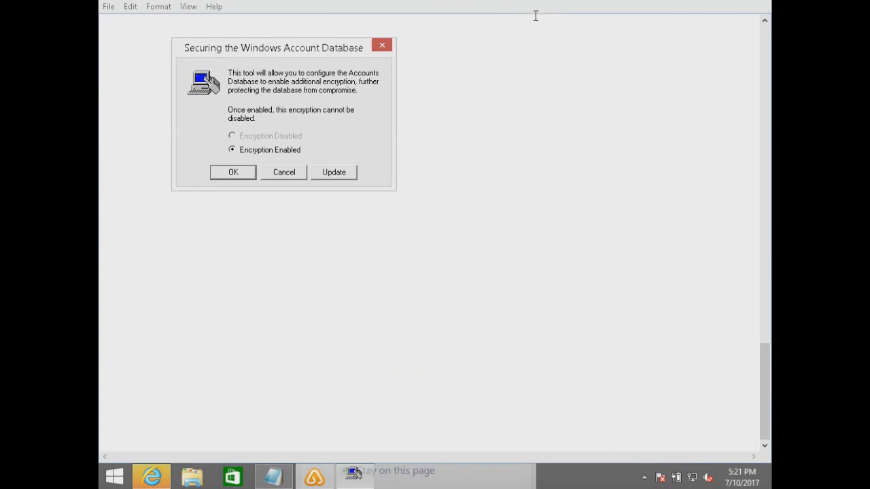
left_click(321, 173)
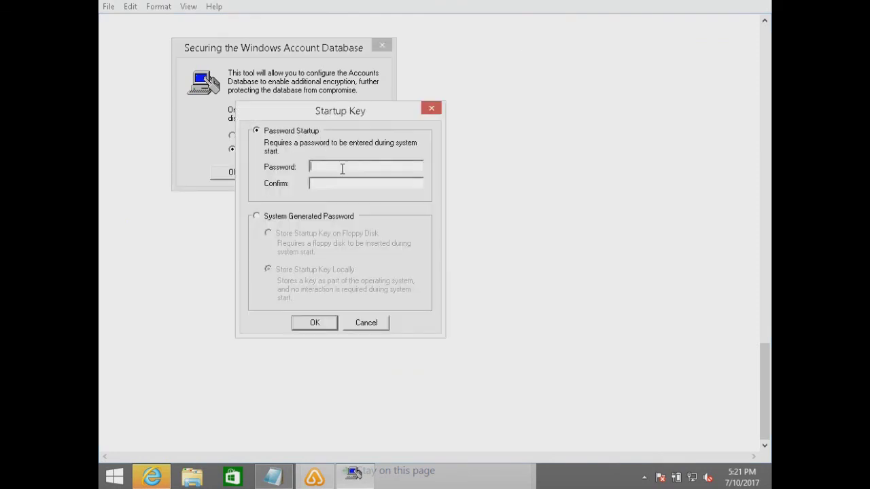
left_click(331, 323)
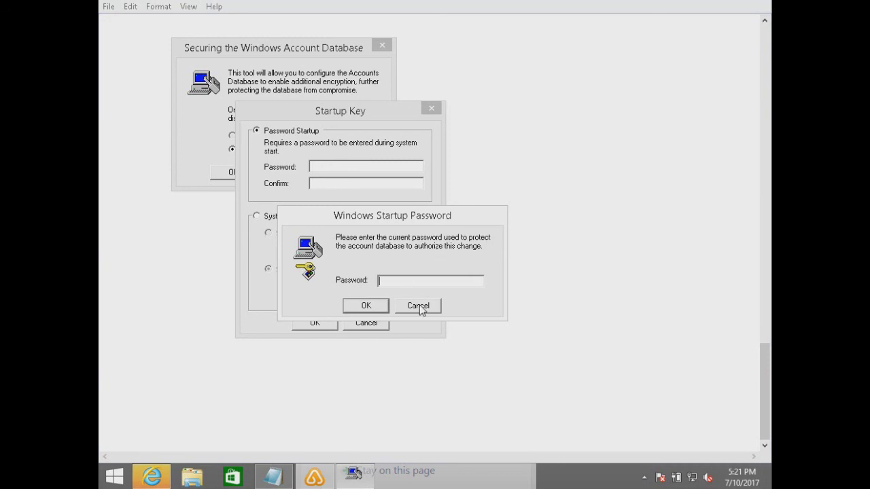
left_click(418, 306)
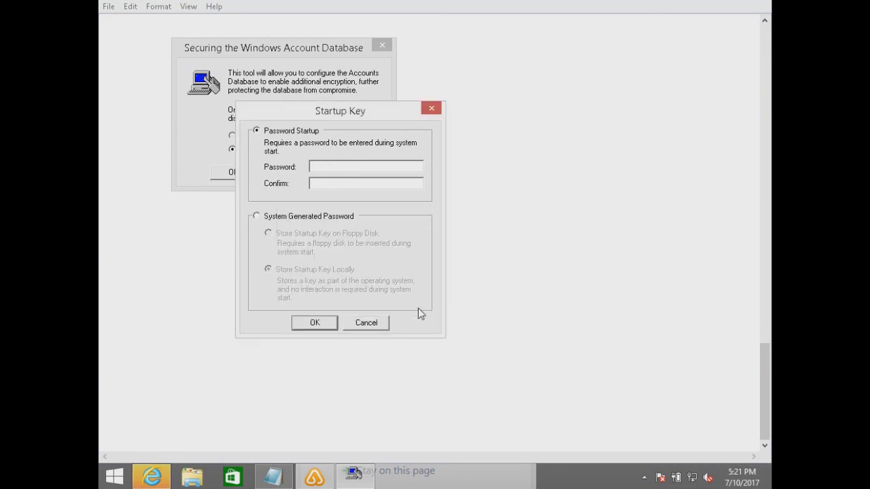
left_click(381, 324)
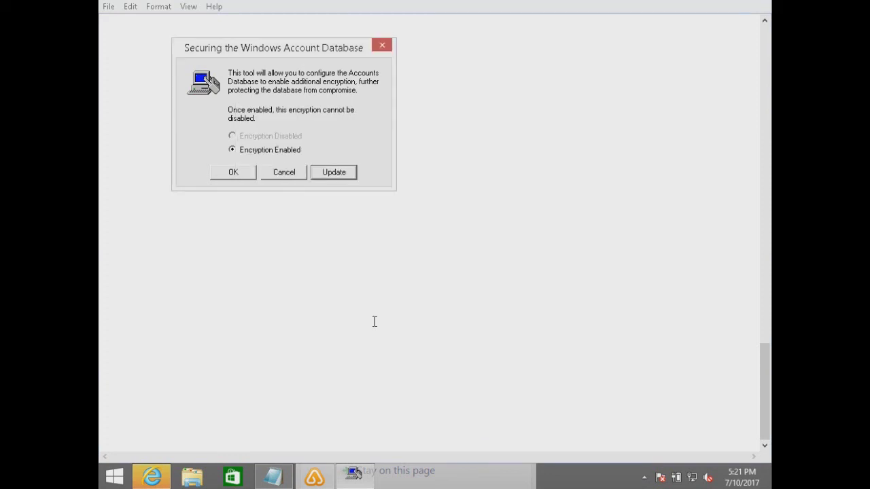